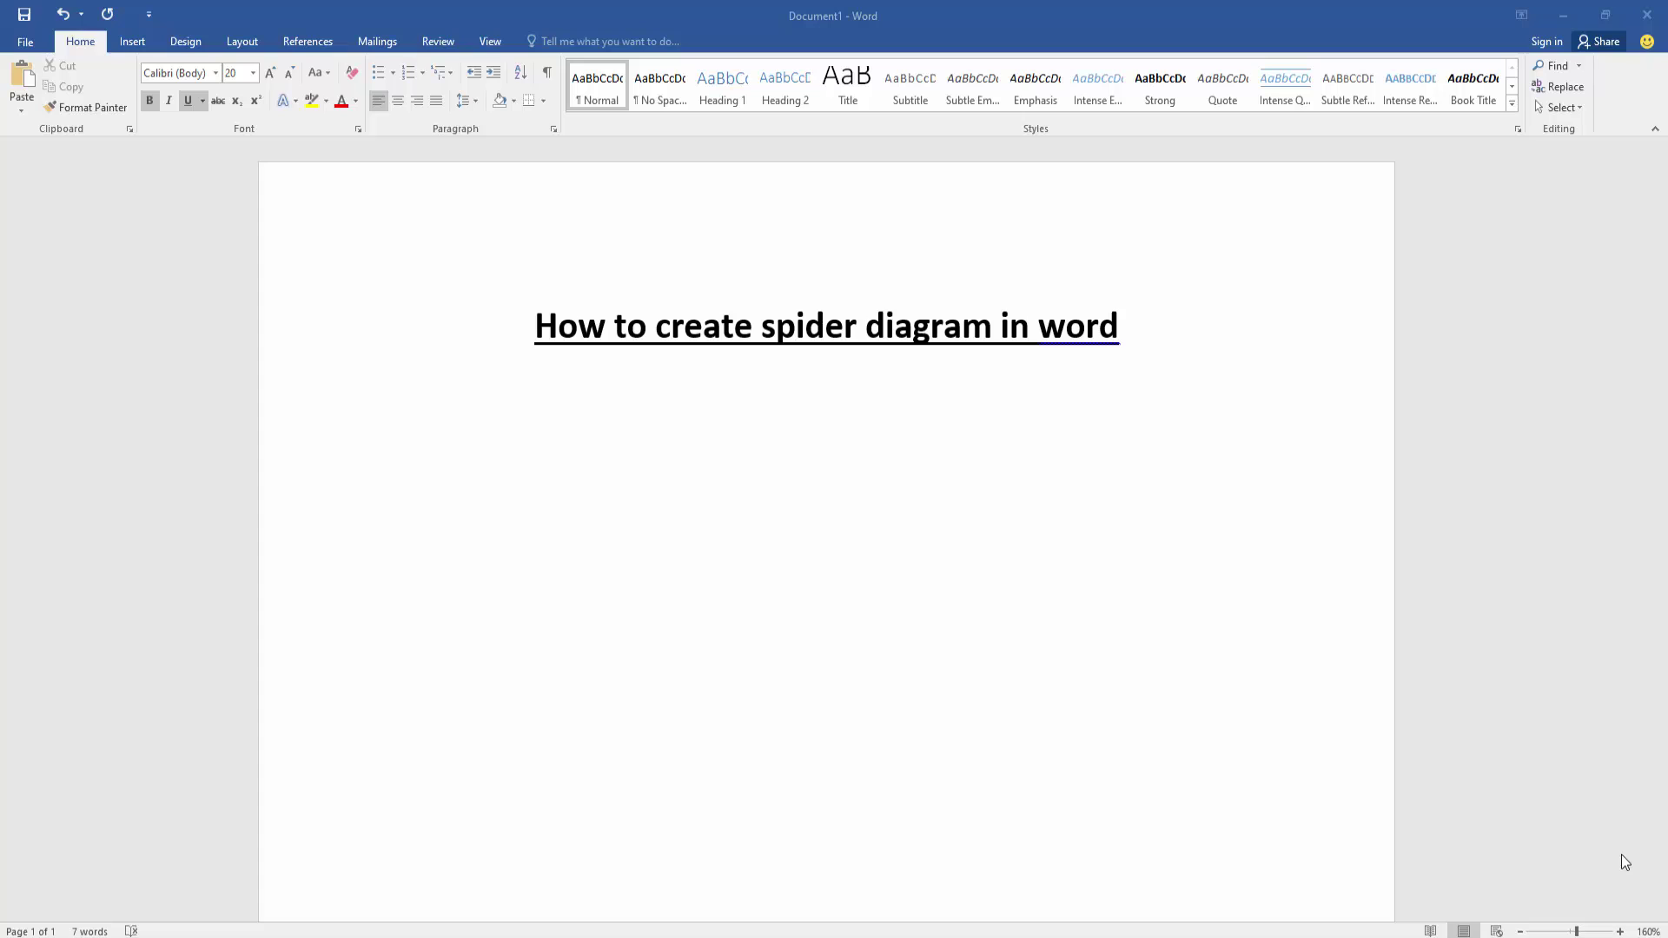
Insert a Radar chart with two sample data series below the heading
{"action": "left_click", "coordinate": [700, 601]}
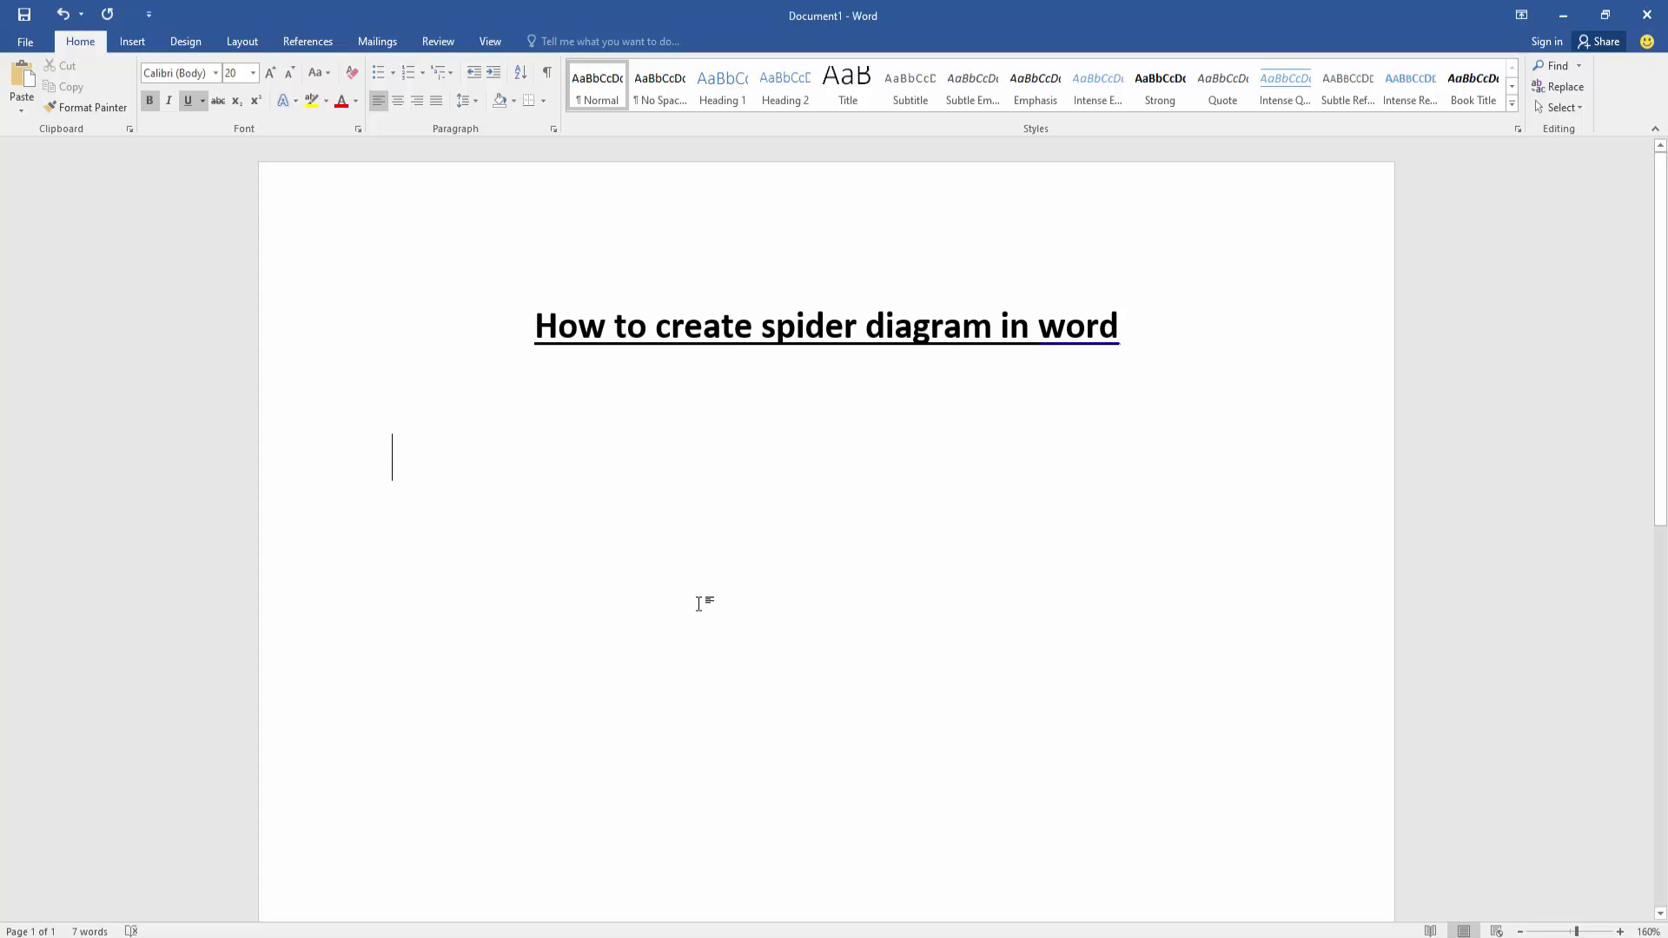
{"action": "left_click", "coordinate": [132, 42]}
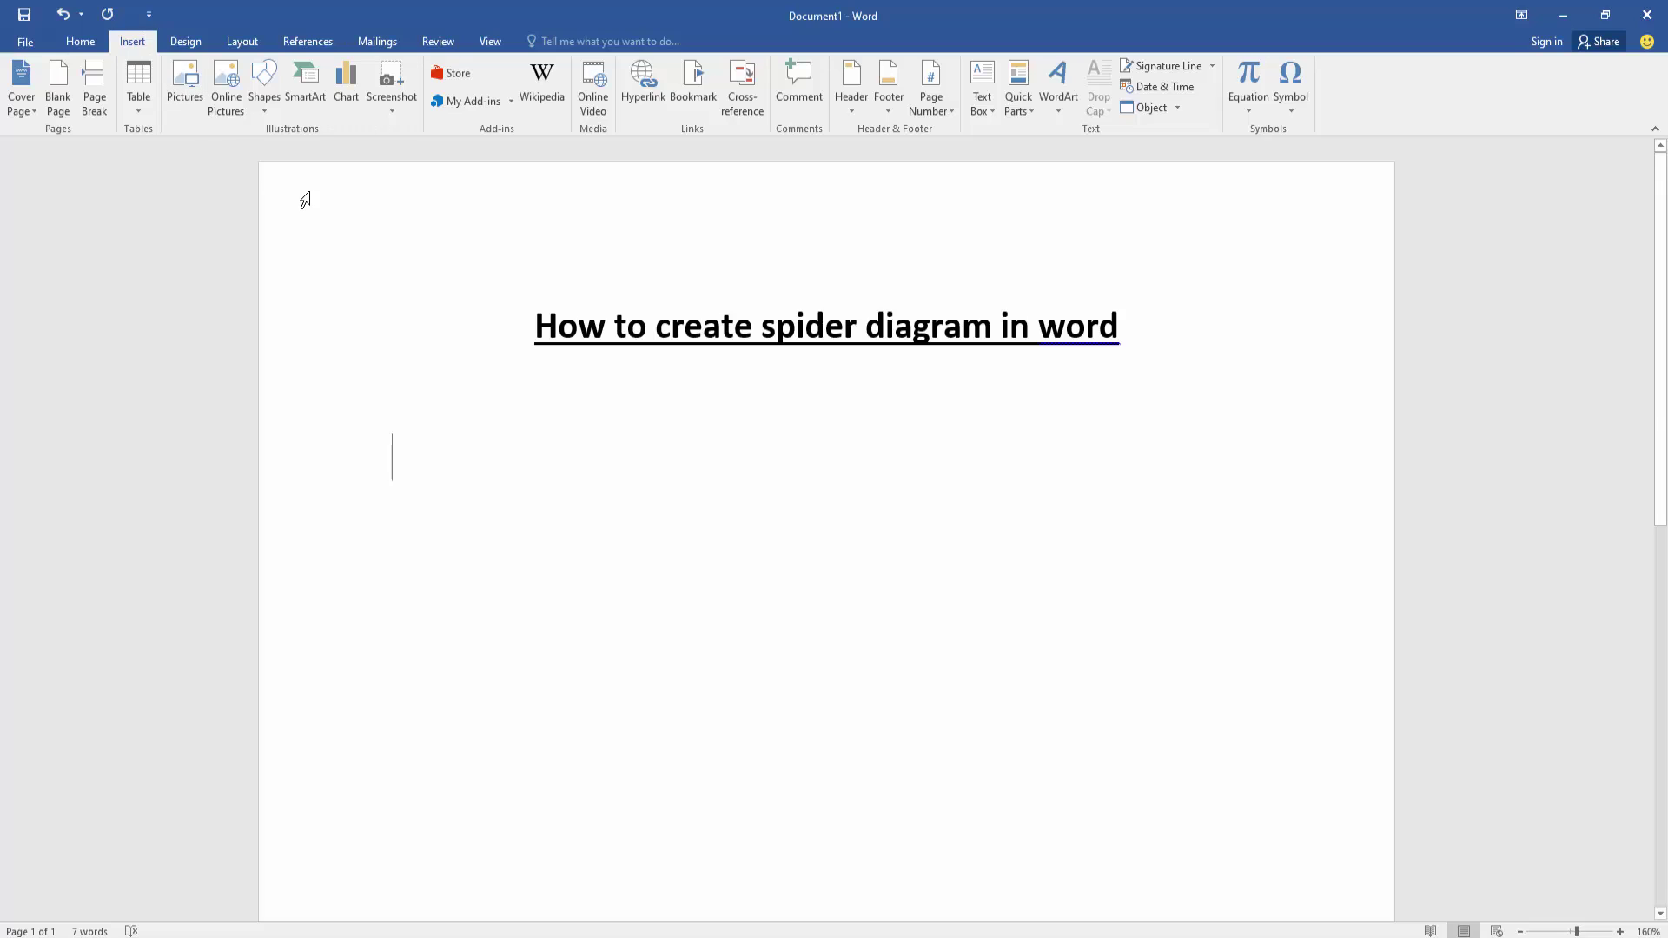
{"action": "left_click", "coordinate": [345, 98]}
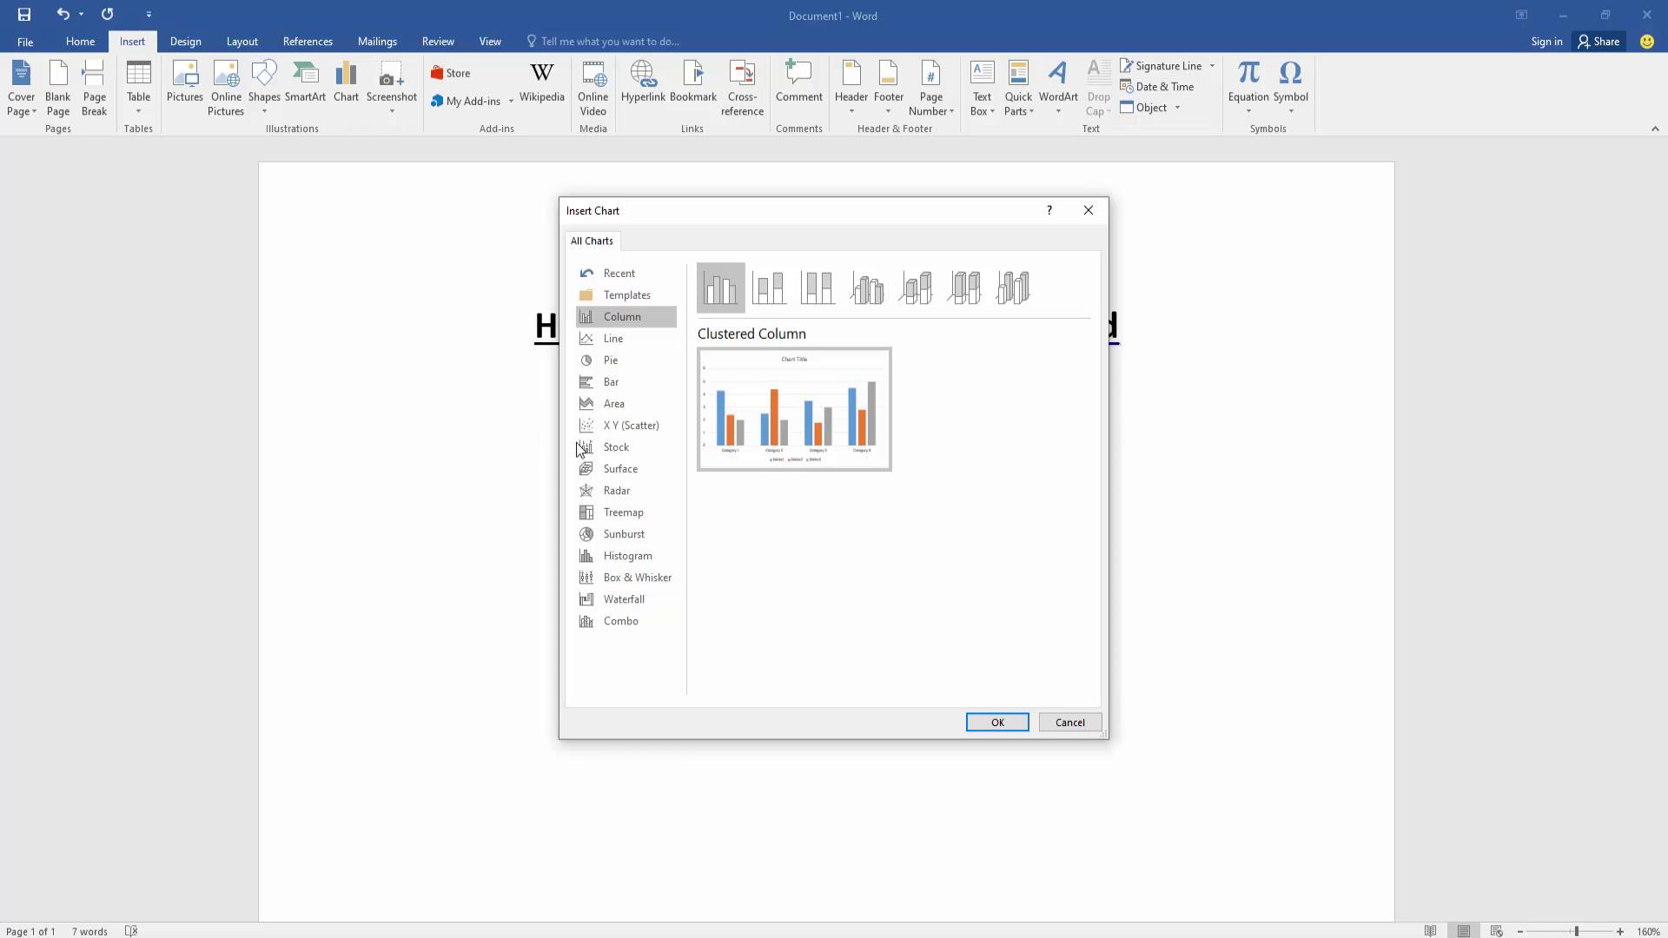
{"action": "left_click", "coordinate": [612, 491]}
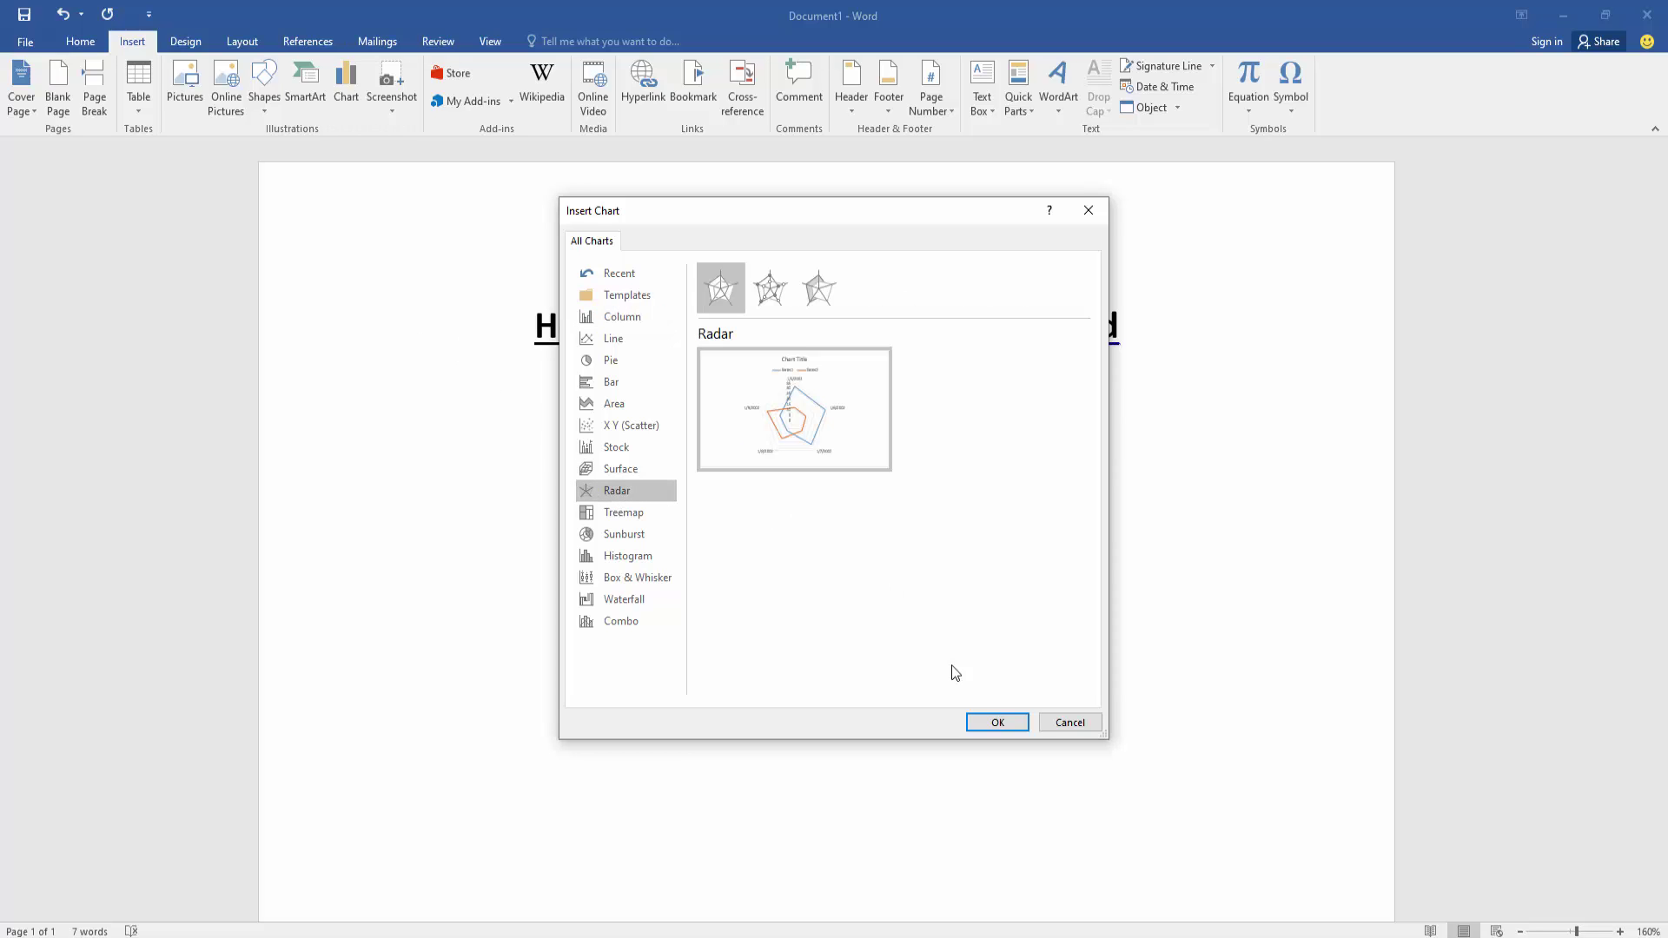
{"action": "left_click", "coordinate": [1010, 722]}
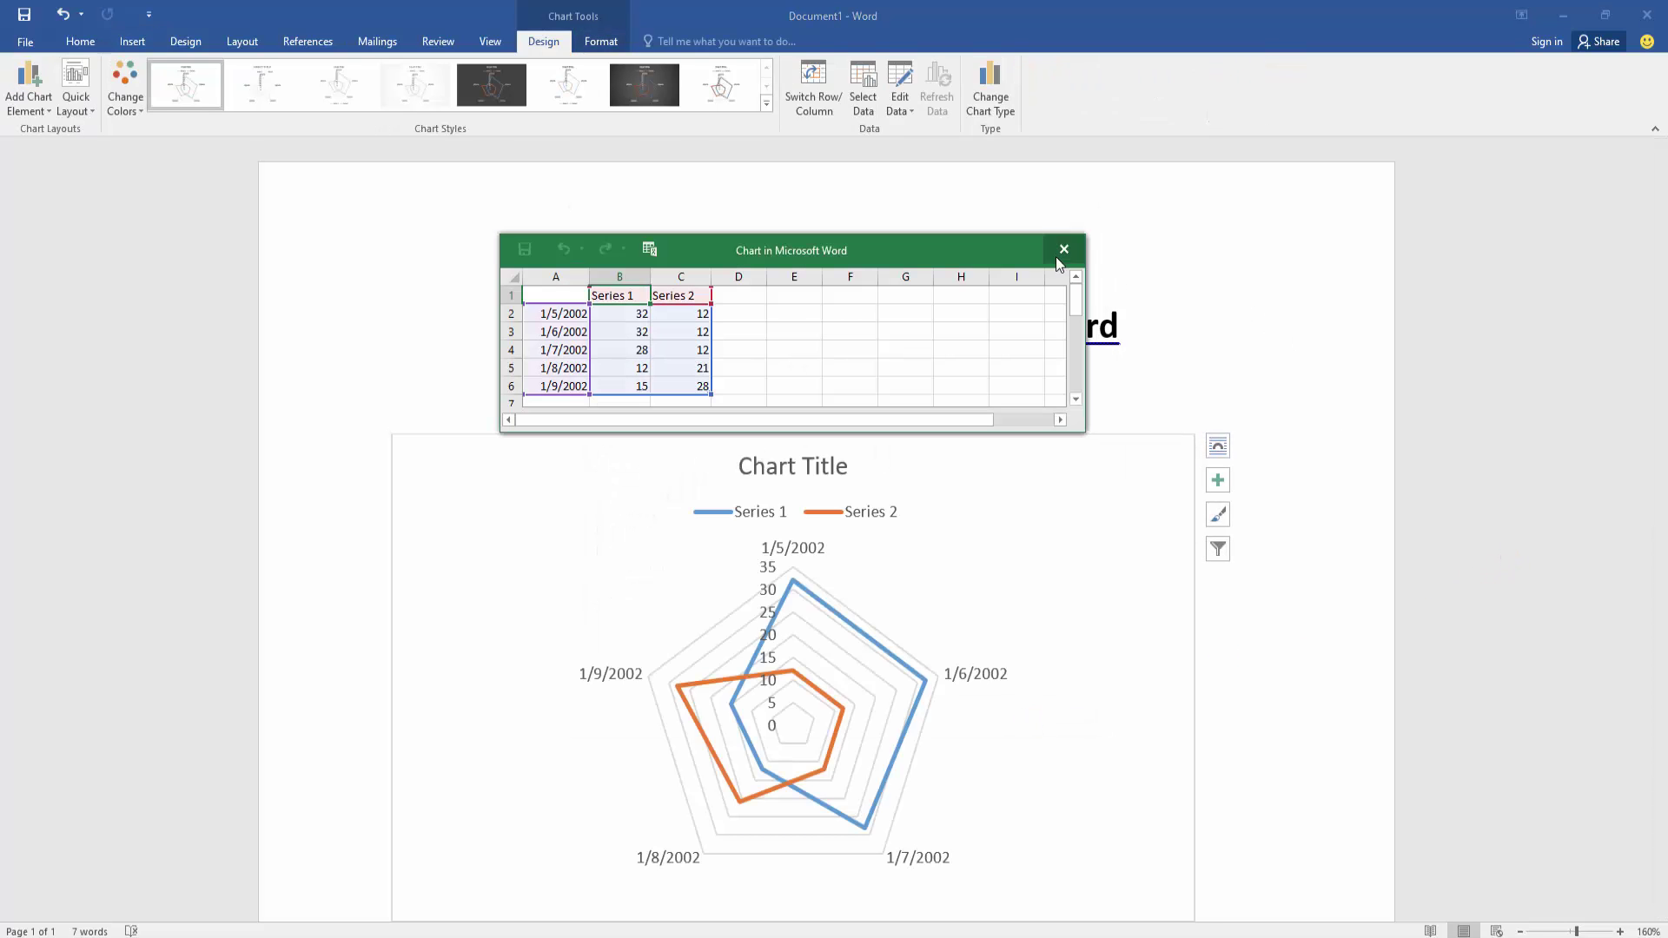
Close the chart's data sheet, then deselect and reselect the radar chart
{"action": "left_click", "coordinate": [1062, 250]}
{"action": "left_click", "coordinate": [1549, 351]}
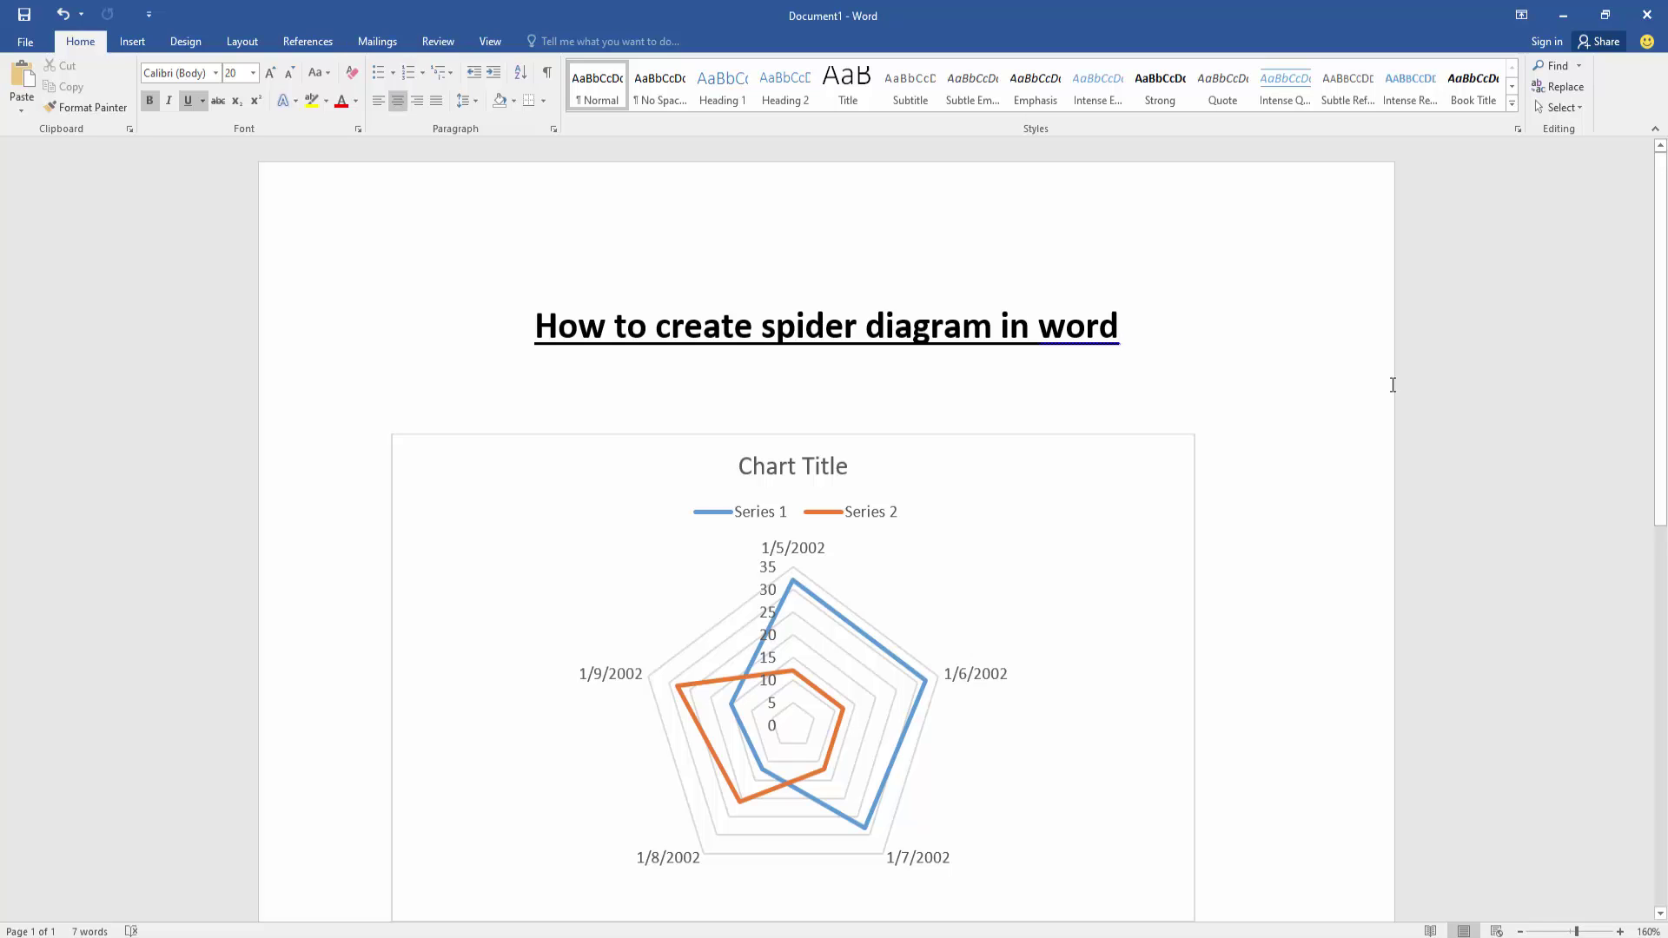
{"action": "left_click", "coordinate": [1161, 452]}
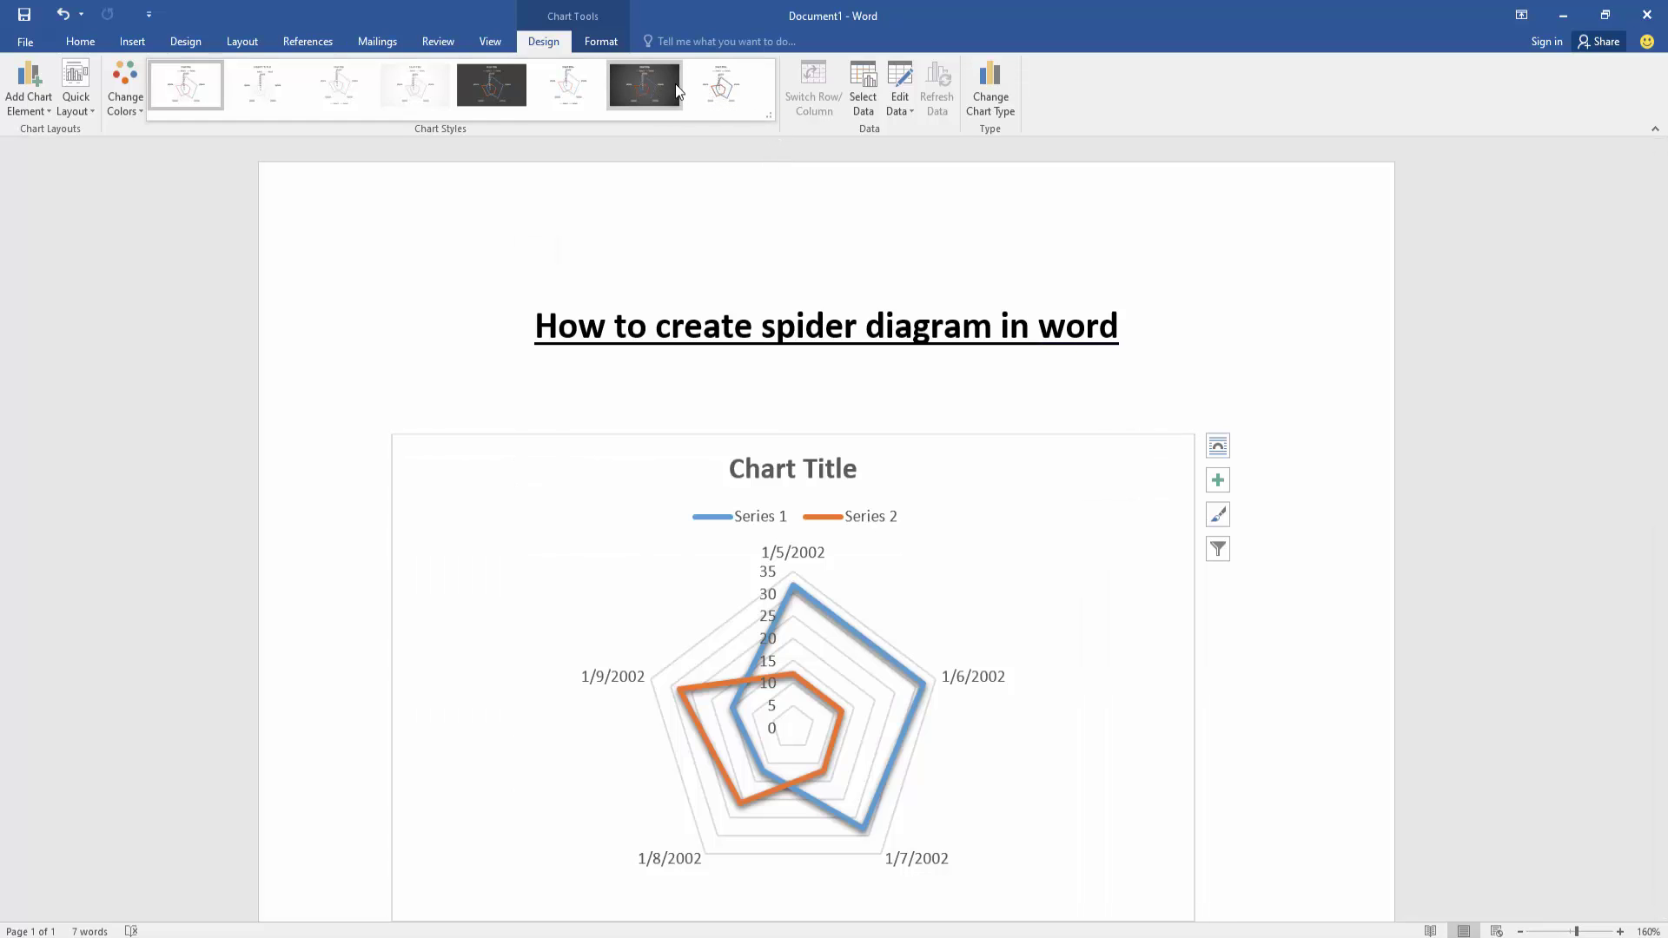
Apply the dark chart style and the orange-and-yellow color palette to the radar chart
{"action": "left_click", "coordinate": [675, 84]}
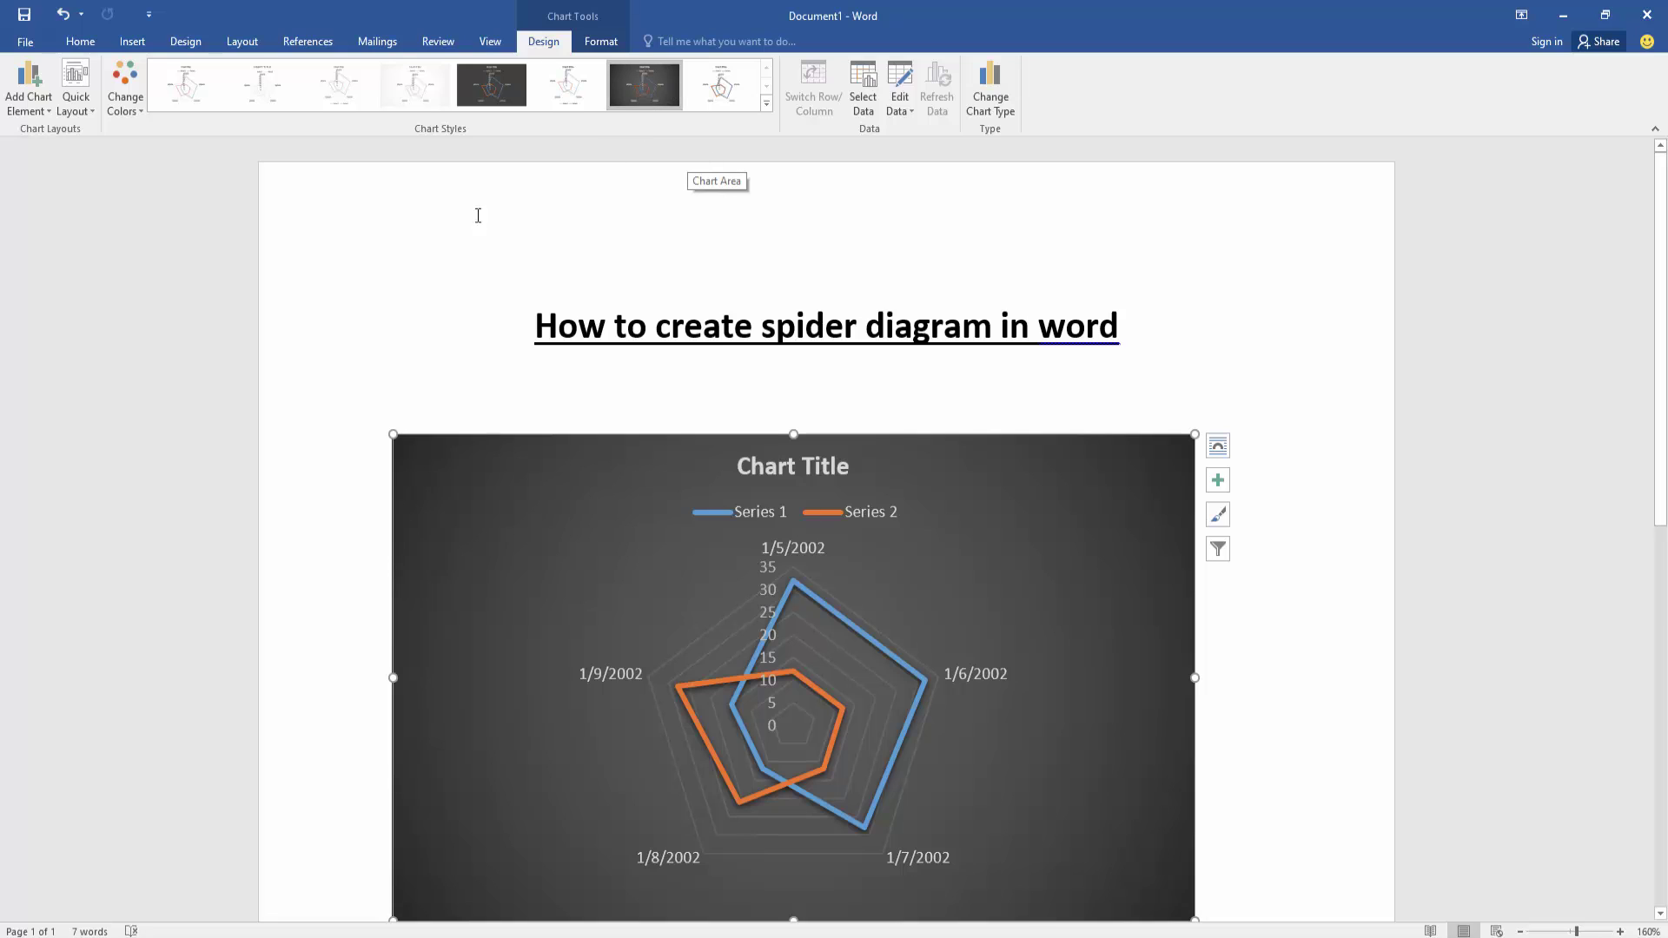
{"action": "left_click", "coordinate": [125, 92]}
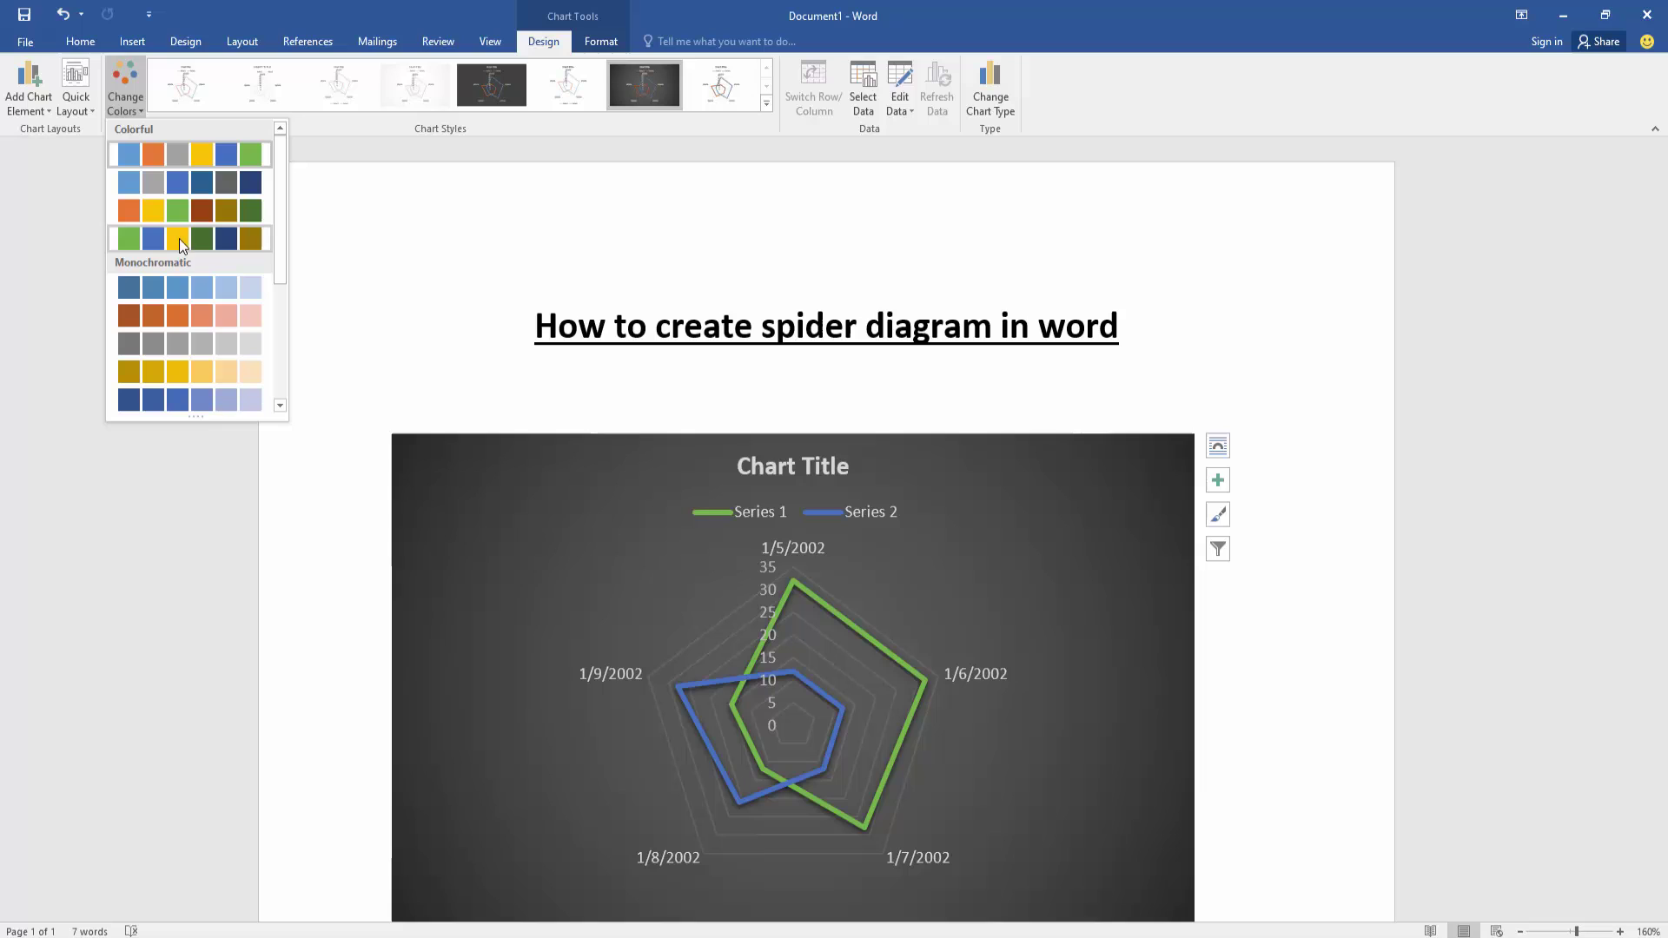
{"action": "left_click", "coordinate": [179, 216]}
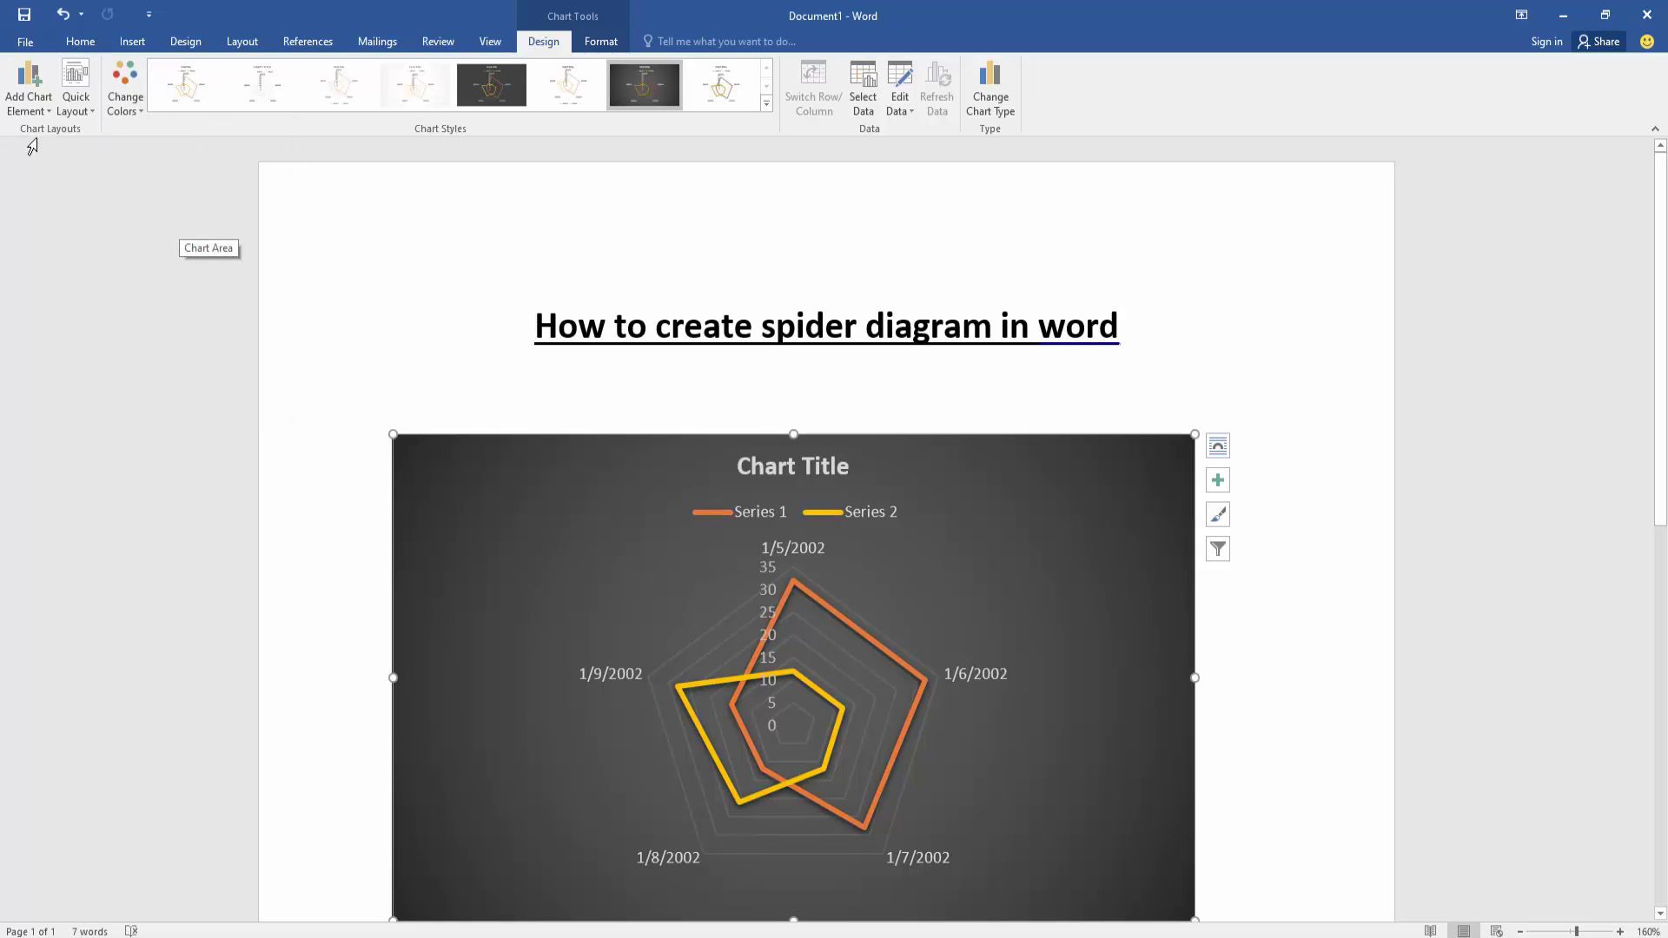
{"action": "left_click", "coordinate": [76, 92]}
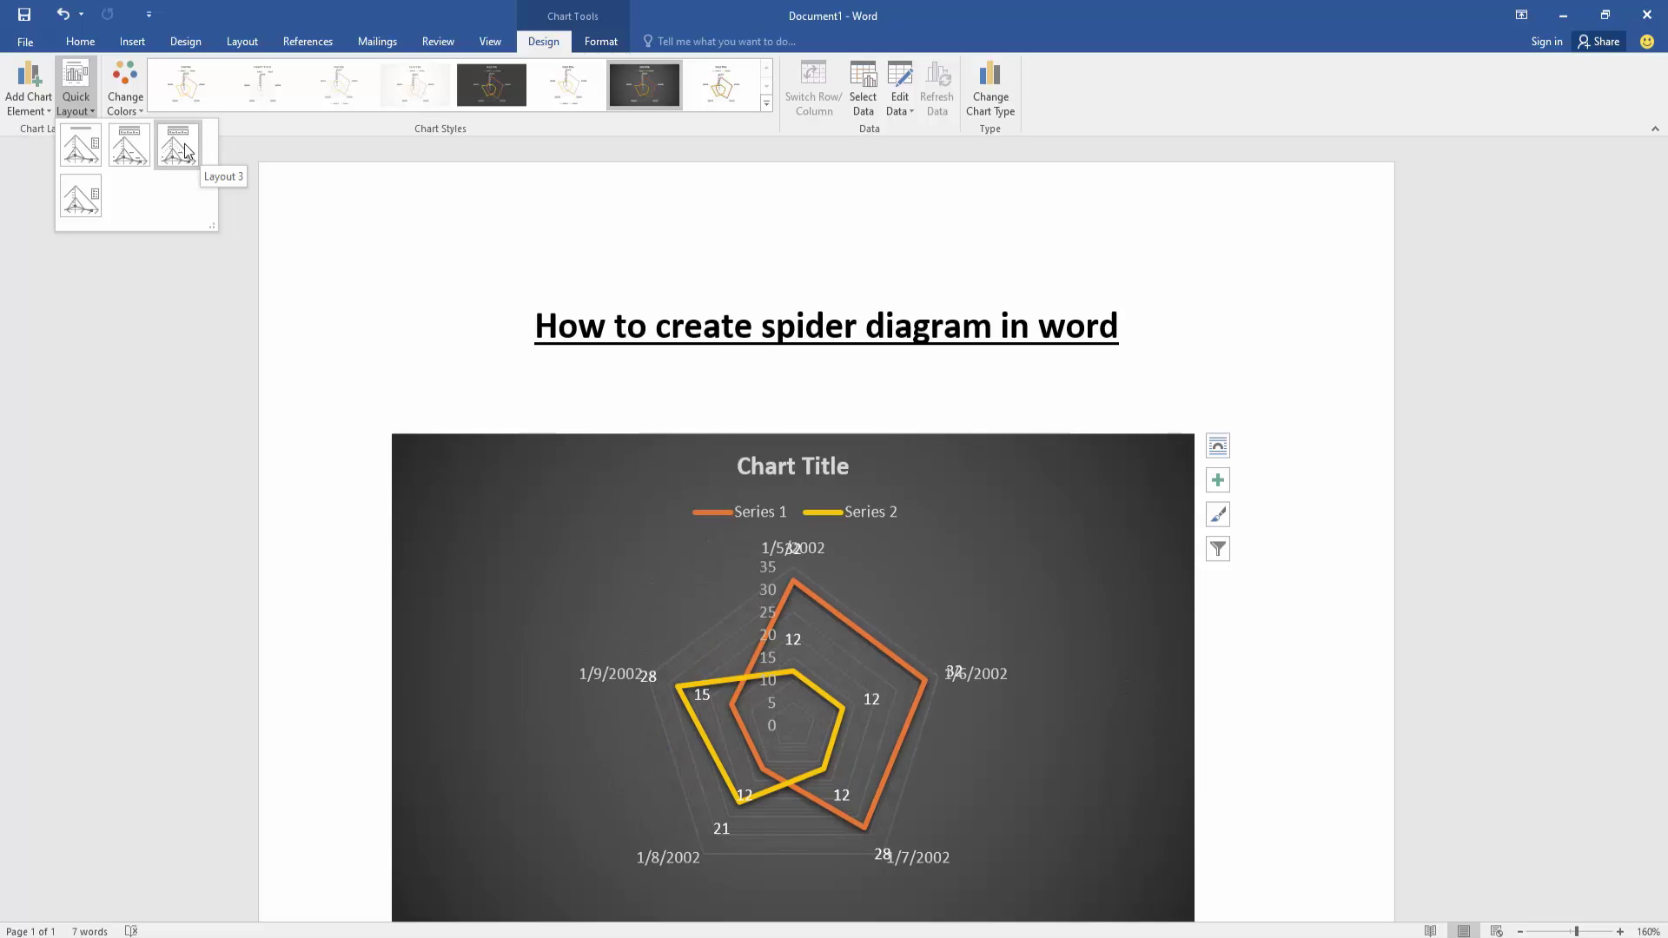
Apply the data-label layout, then reopen the chart's data sheet with Edit Data
{"action": "left_click", "coordinate": [144, 143]}
{"action": "left_click", "coordinate": [906, 444]}
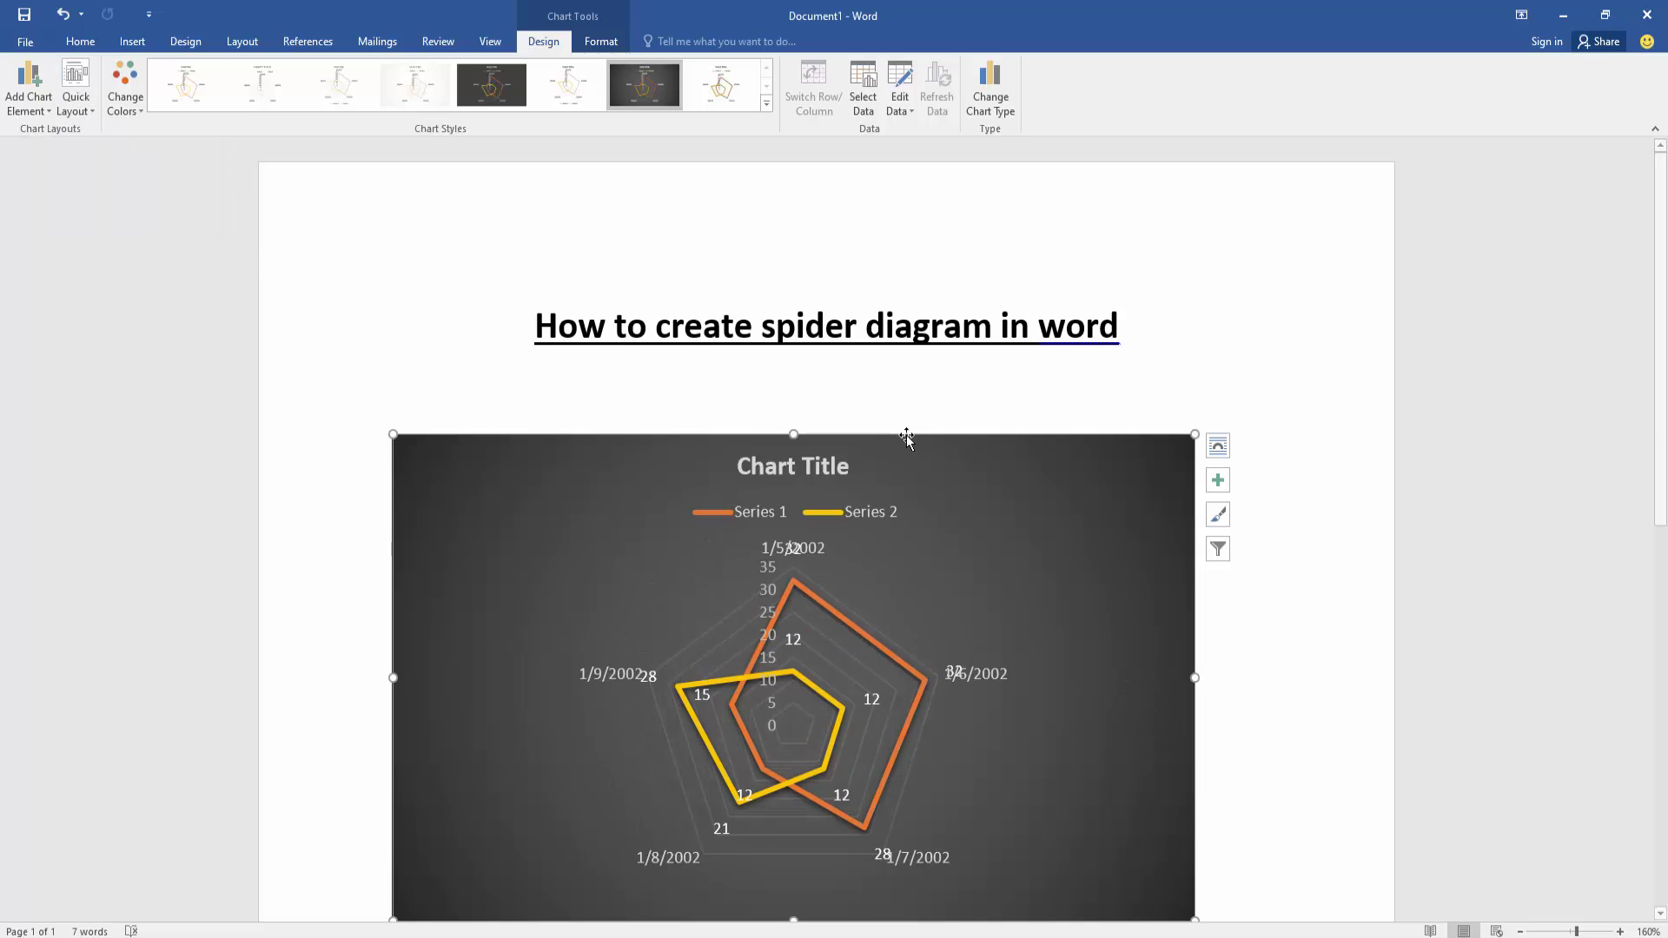
{"action": "right_click", "coordinate": [1059, 494]}
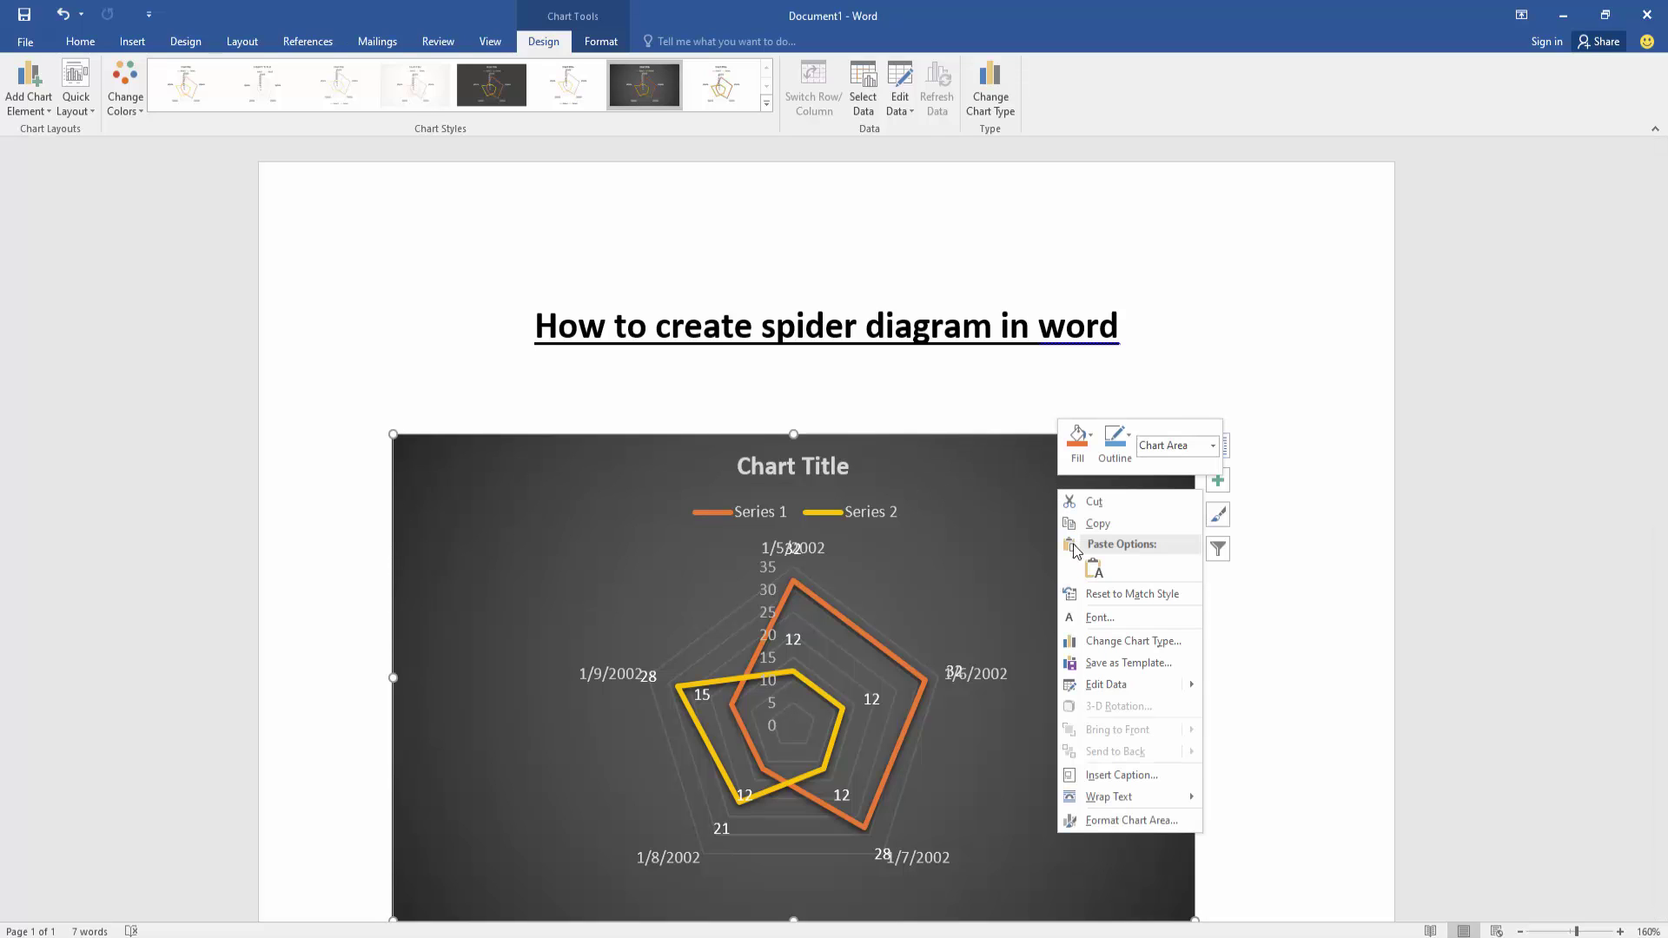
{"action": "left_click", "coordinate": [1117, 688]}
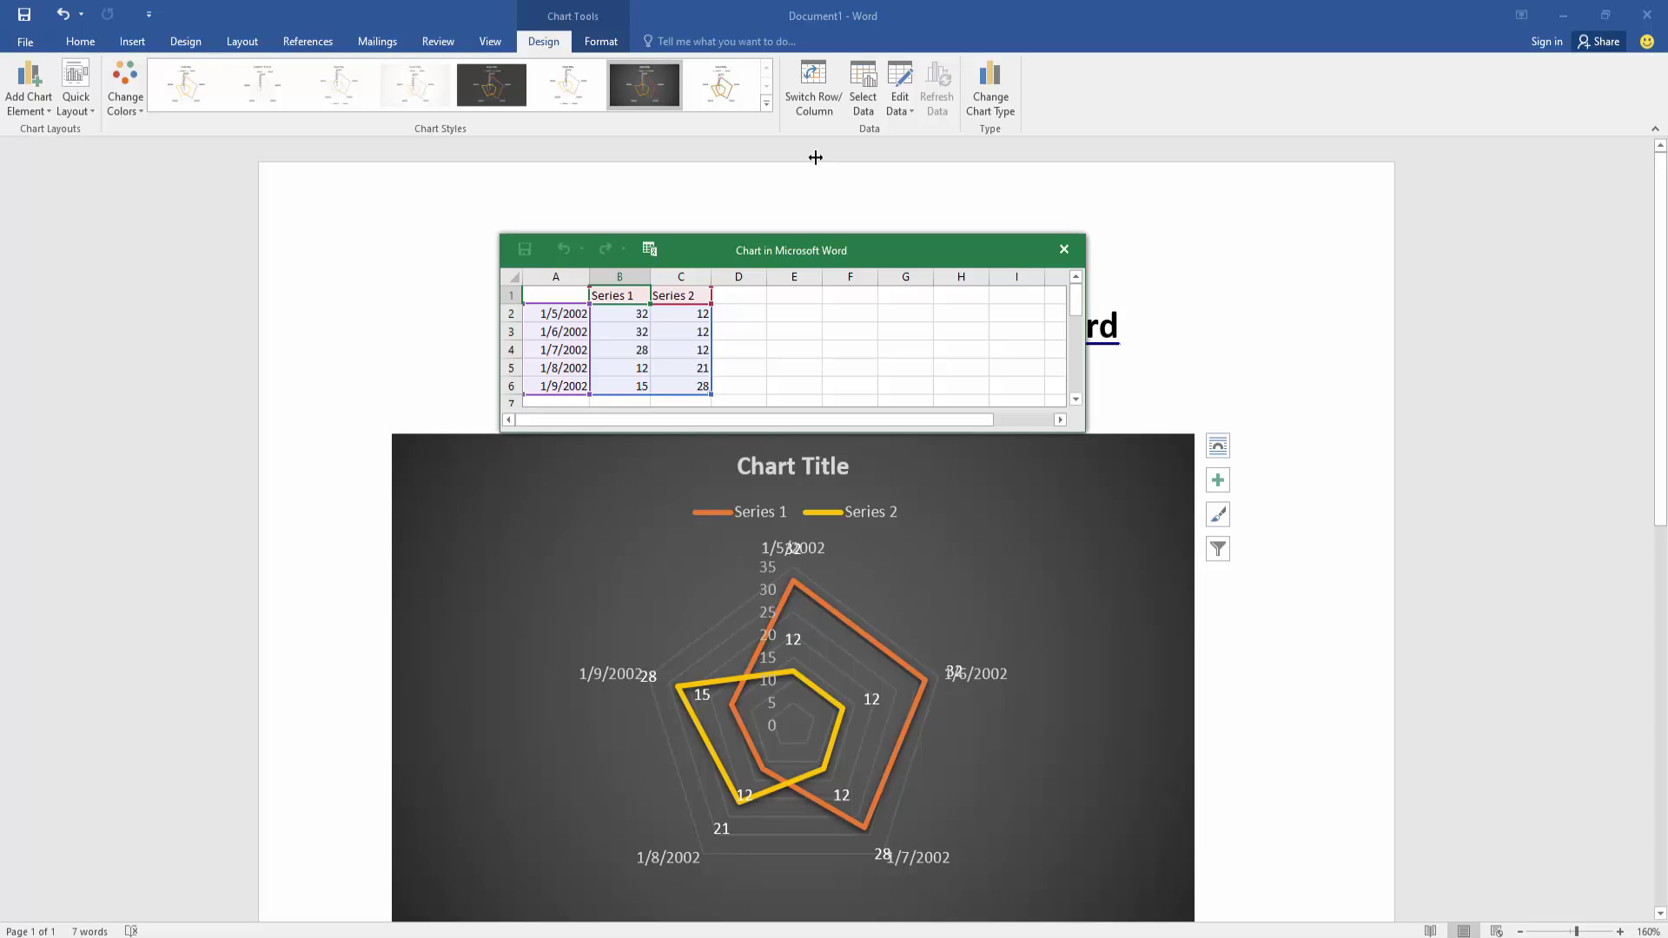
Enter 14 in C4, 50 in B4, 42 in B3 and 52 in C3, then close the sheet
{"action": "left_click", "coordinate": [702, 350]}
{"action": "type", "text": "14"}
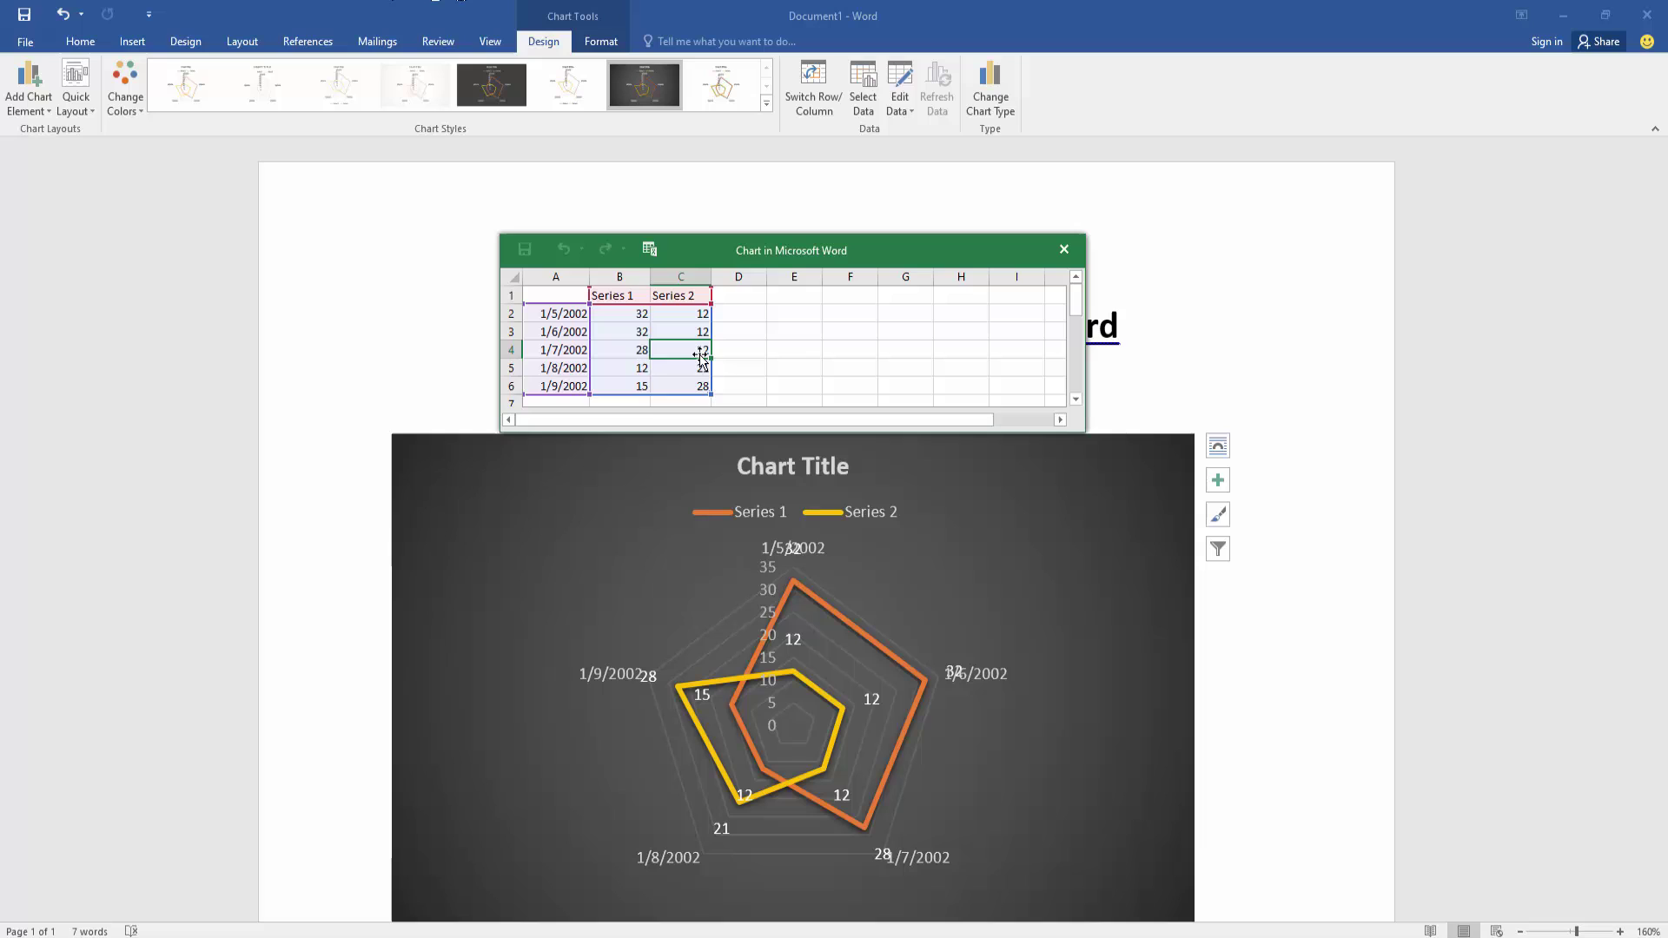
{"action": "key", "text": "Return"}
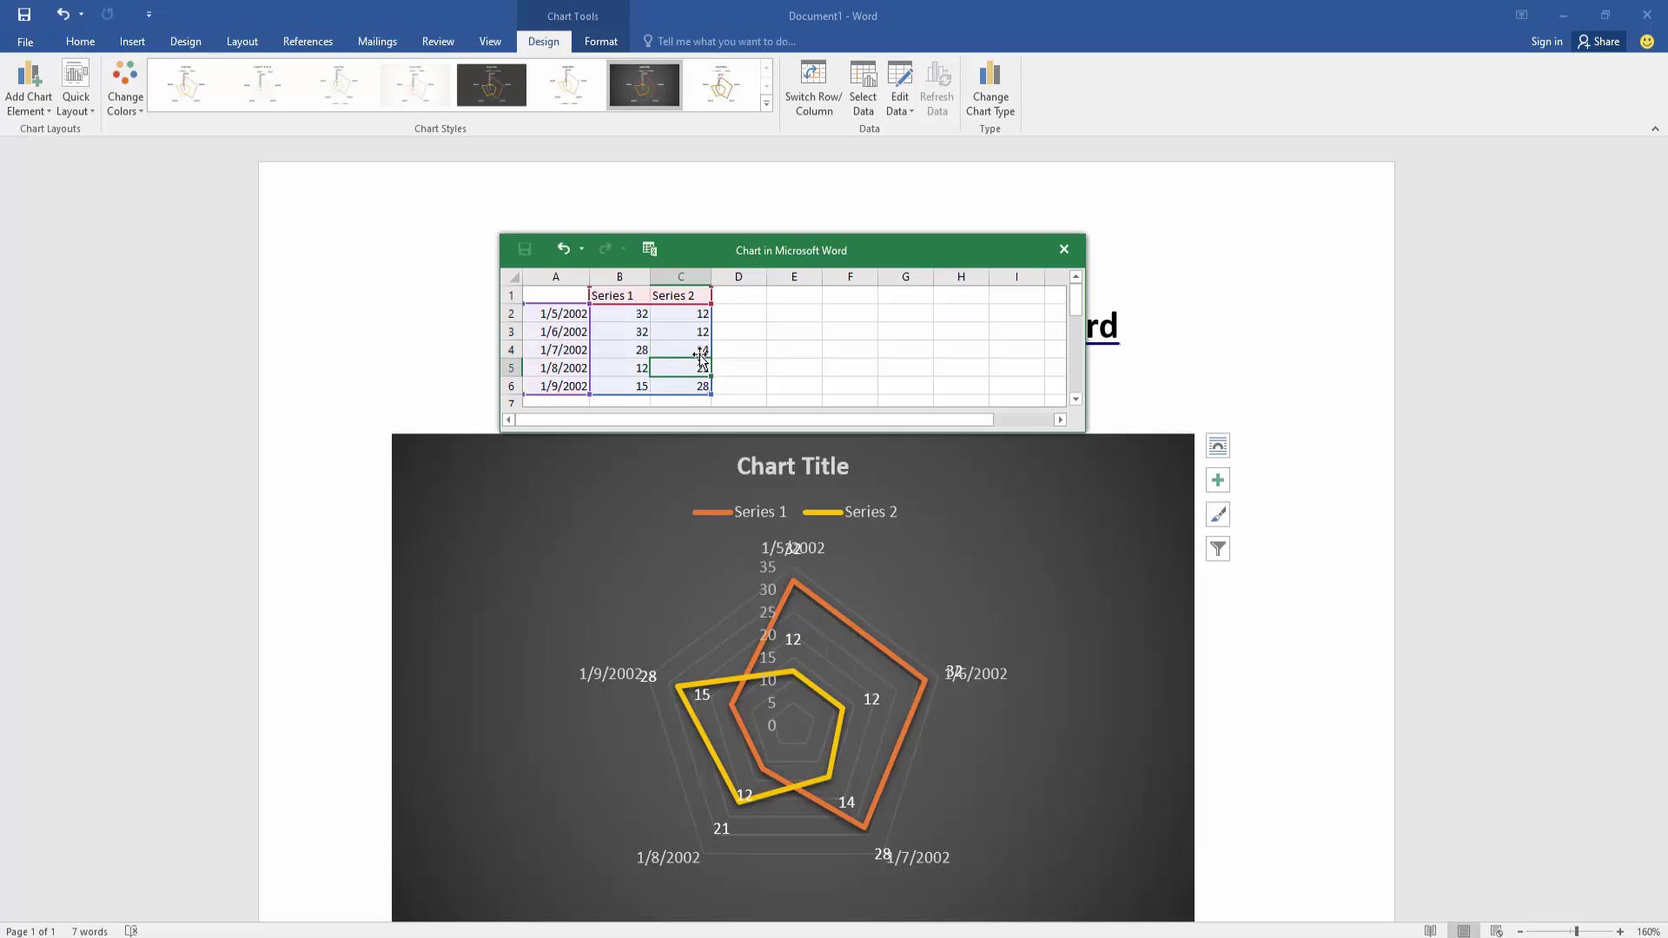
{"action": "left_click", "coordinate": [645, 351]}
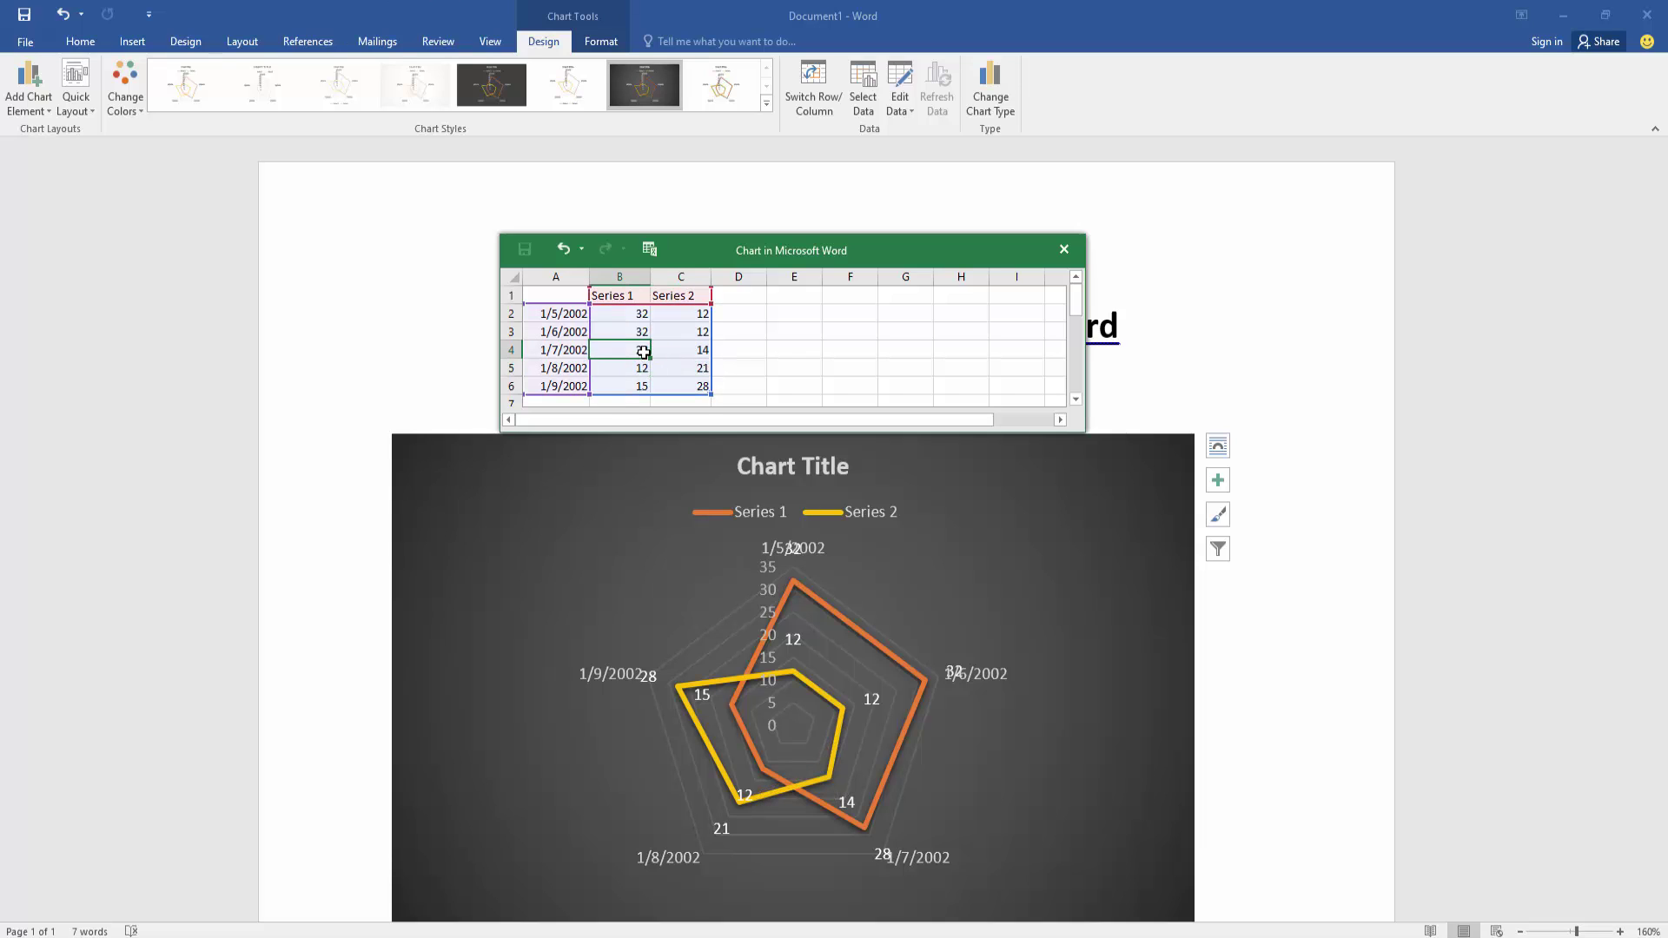
{"action": "type", "text": "50"}
{"action": "key", "text": "Return"}
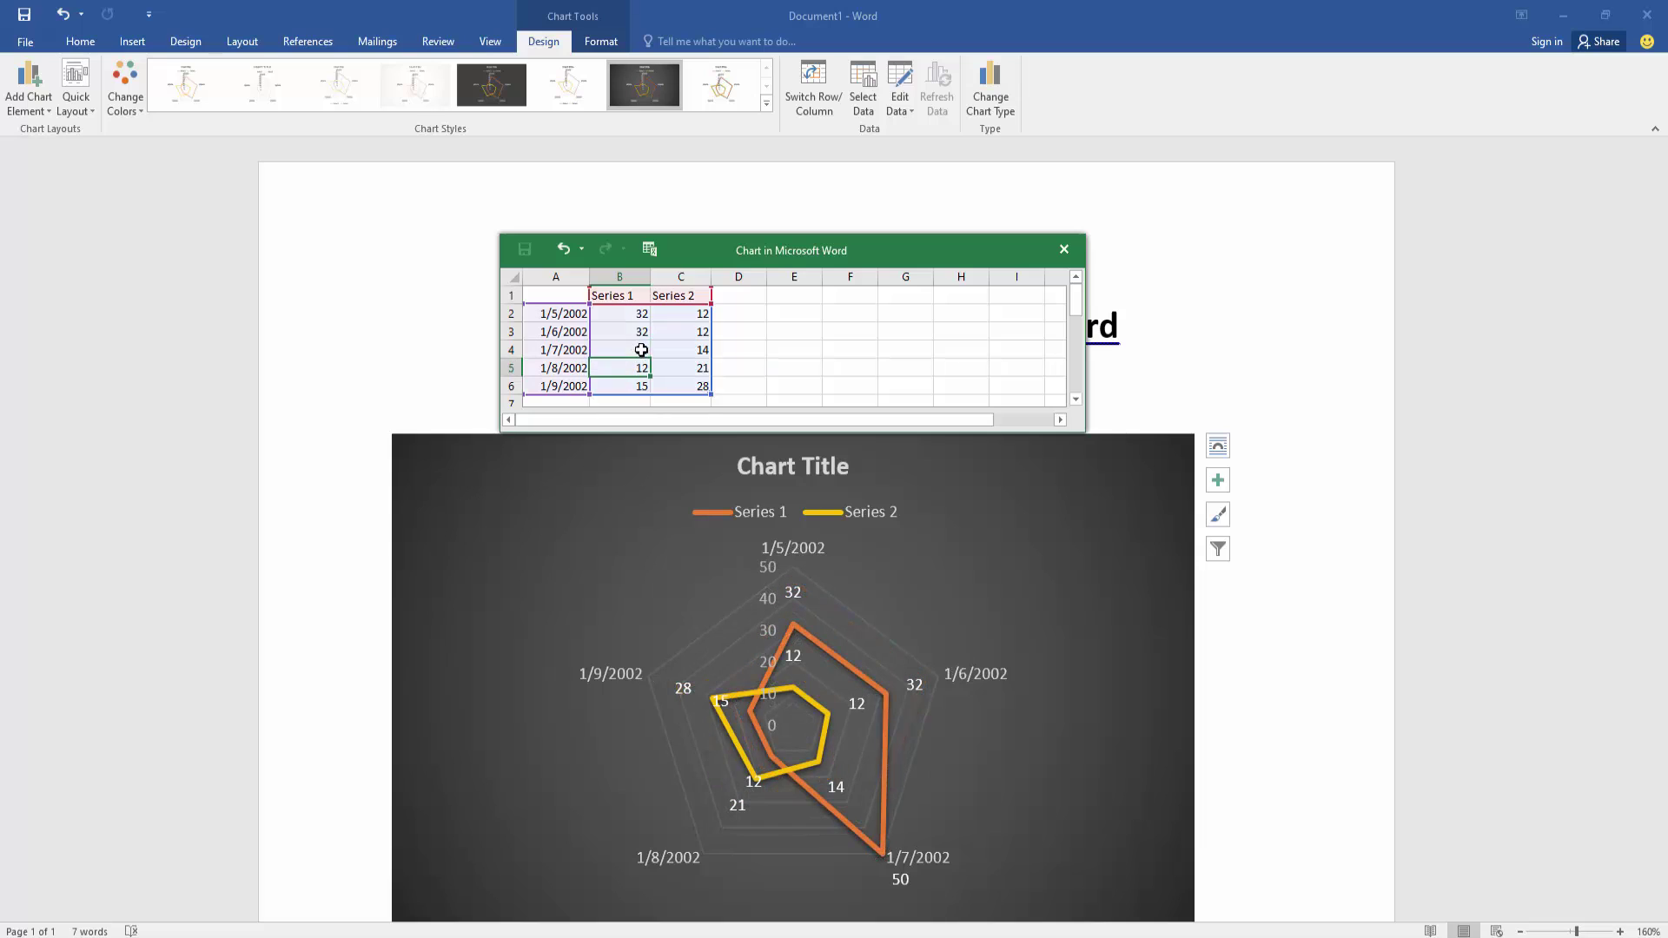
{"action": "left_click", "coordinate": [626, 349]}
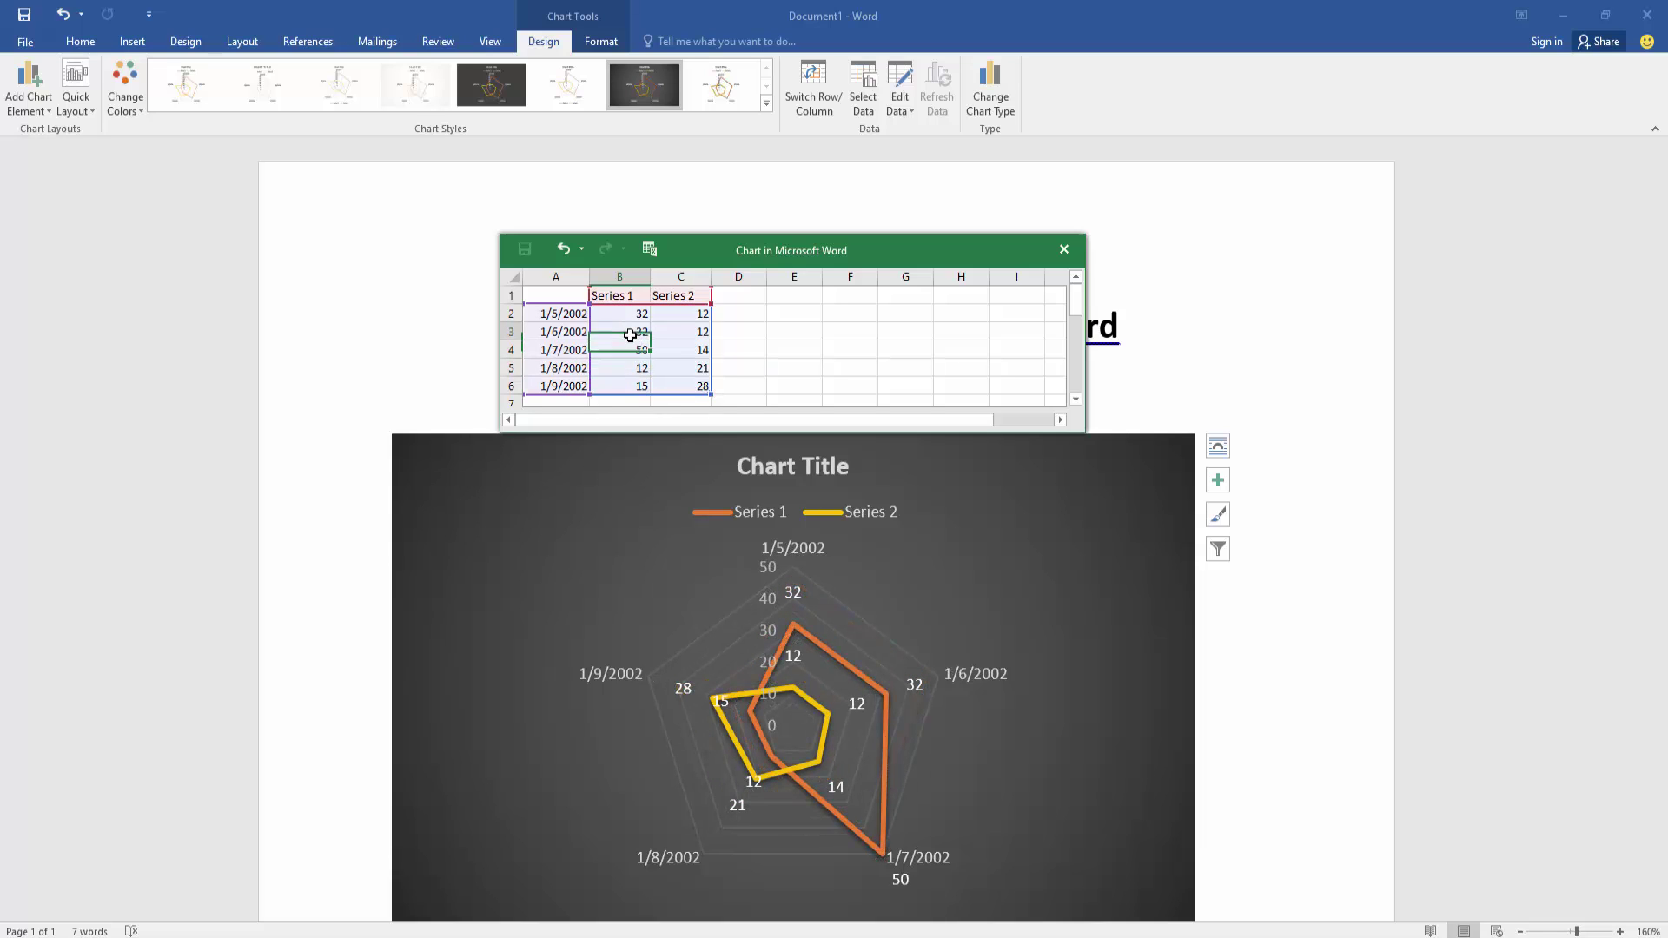
{"action": "type", "text": "42"}
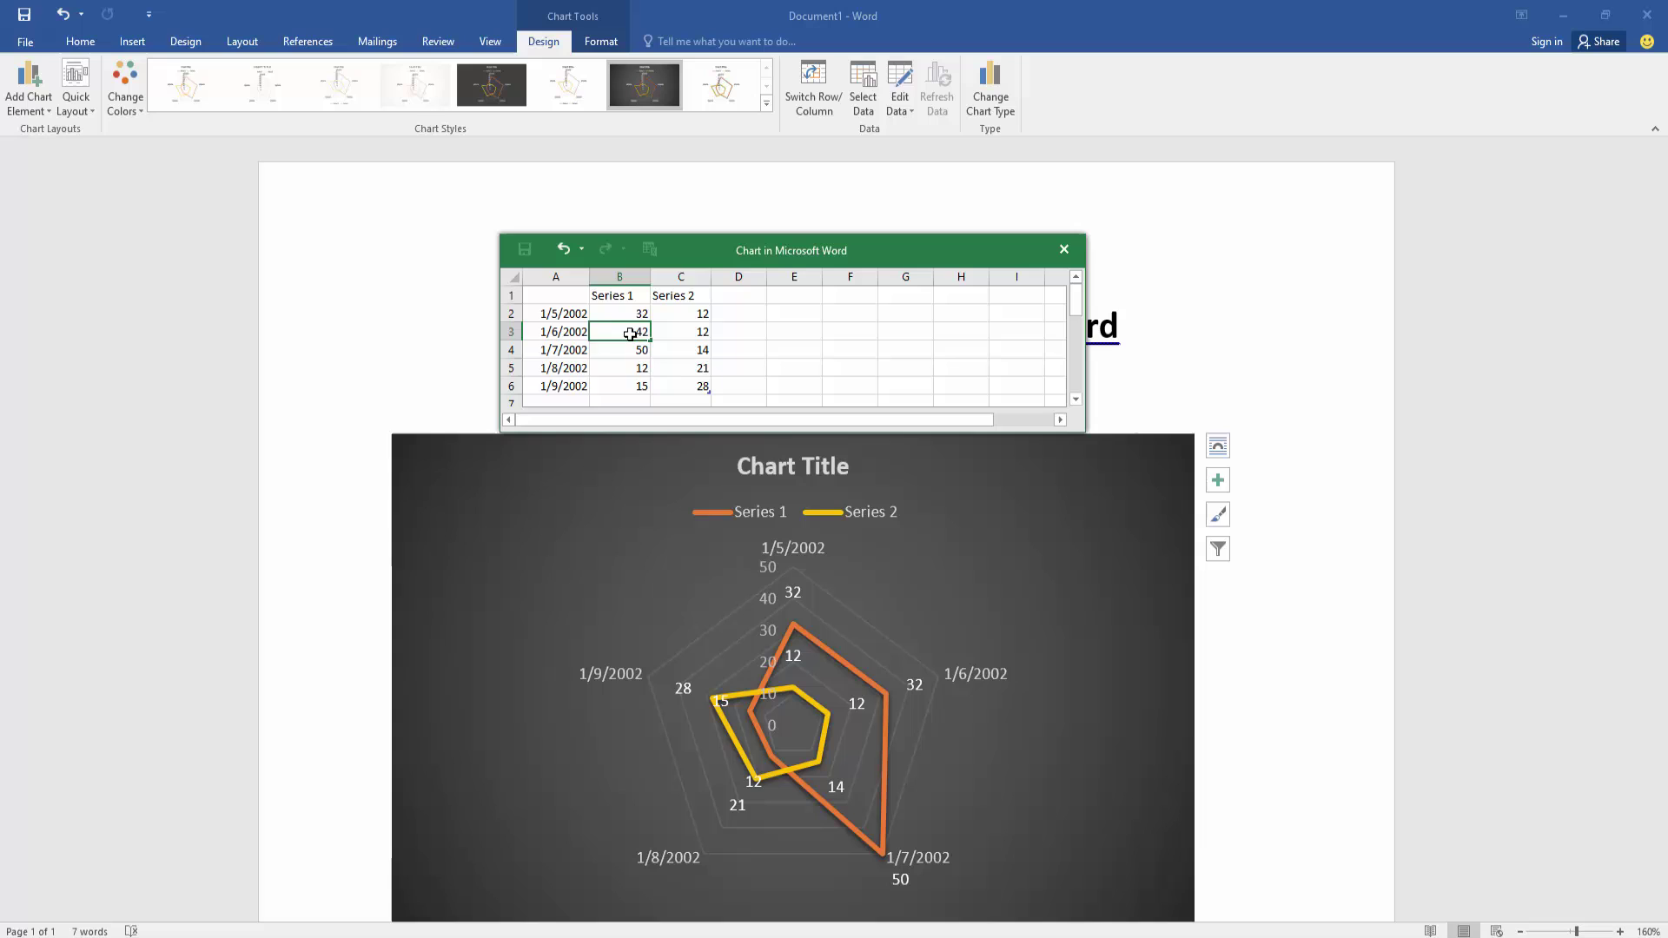
{"action": "key", "text": "Return"}
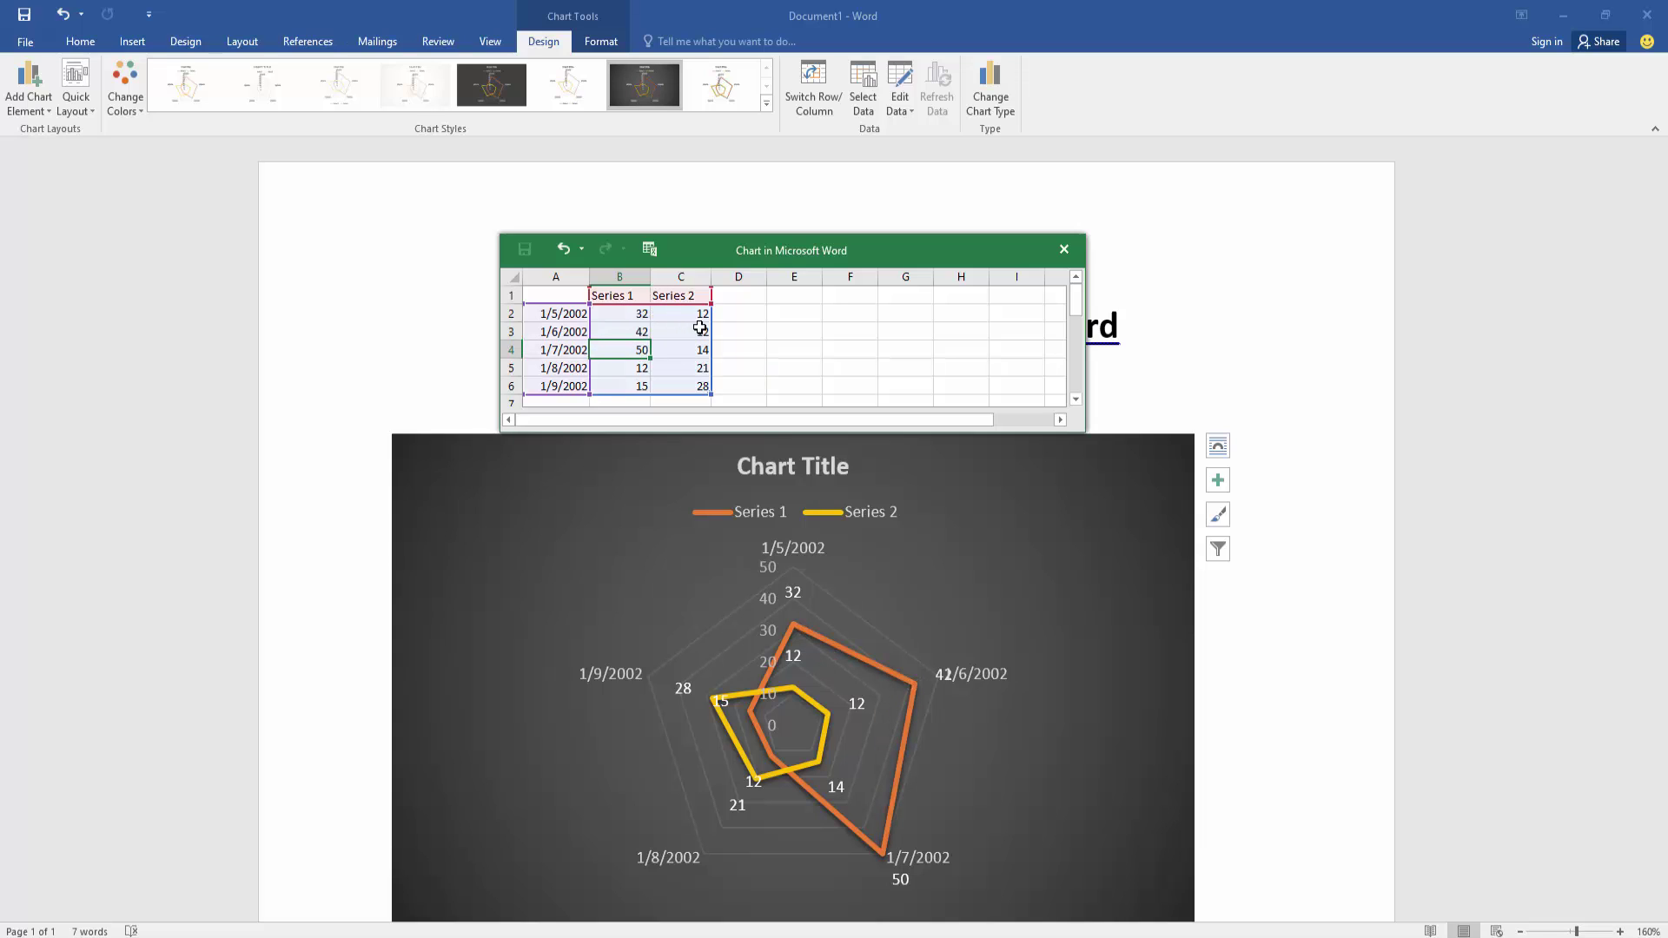
{"action": "left_click", "coordinate": [701, 330]}
{"action": "type", "text": "52"}
{"action": "key", "text": "Return"}
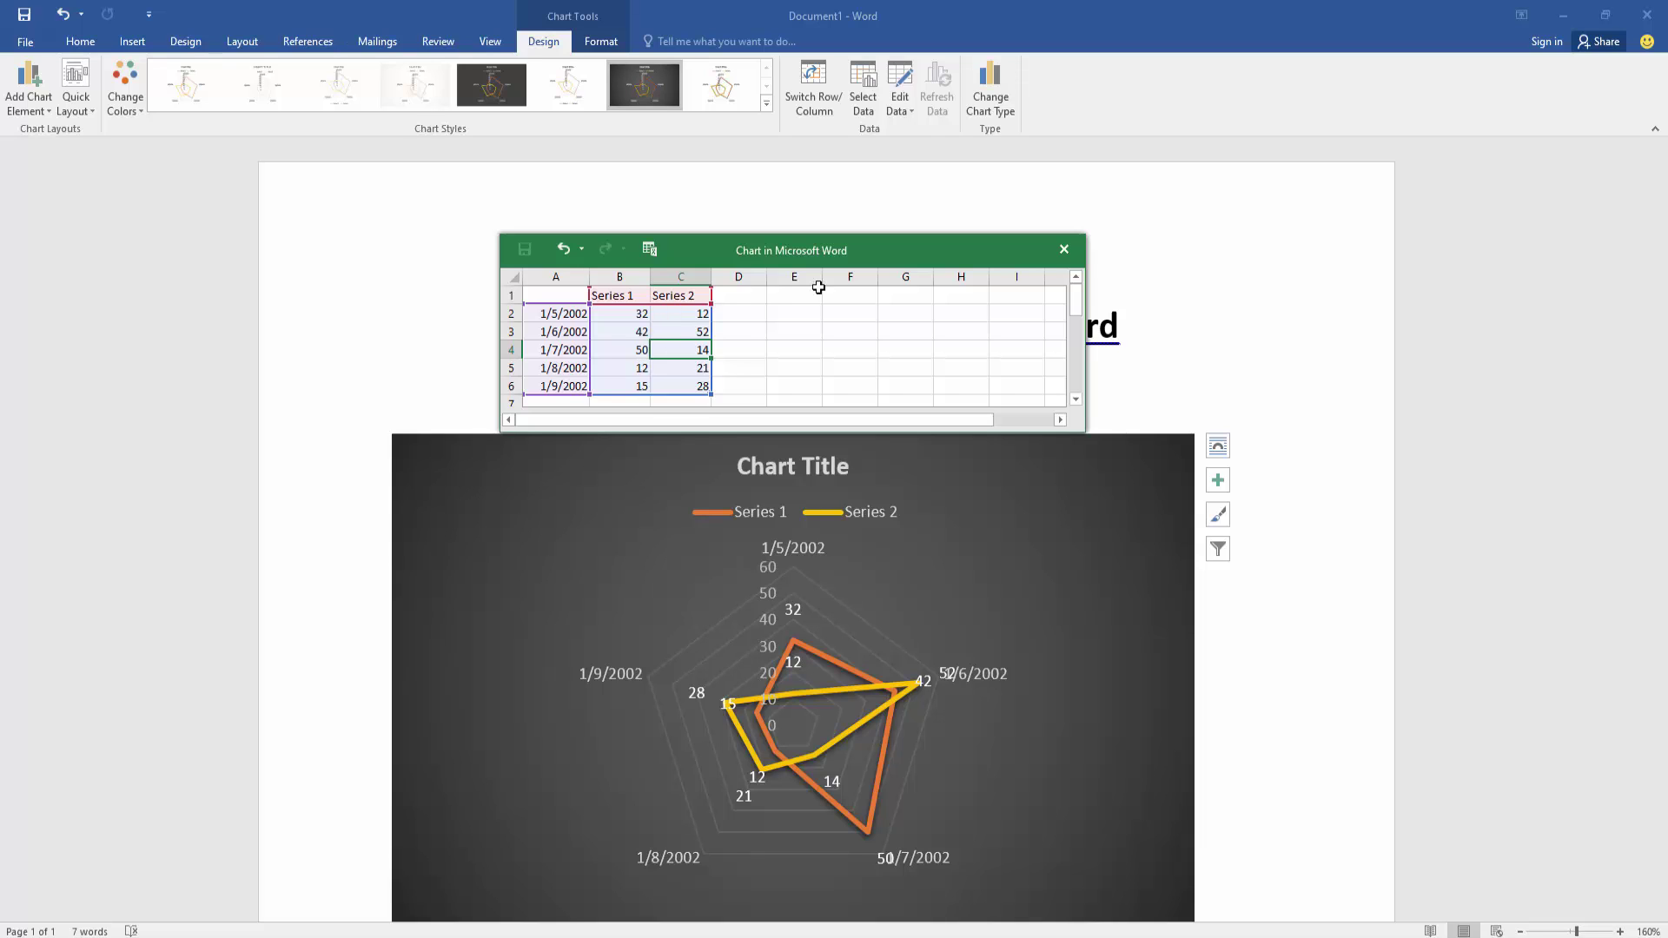
{"action": "left_click", "coordinate": [1064, 248]}
{"action": "left_click", "coordinate": [1360, 436]}
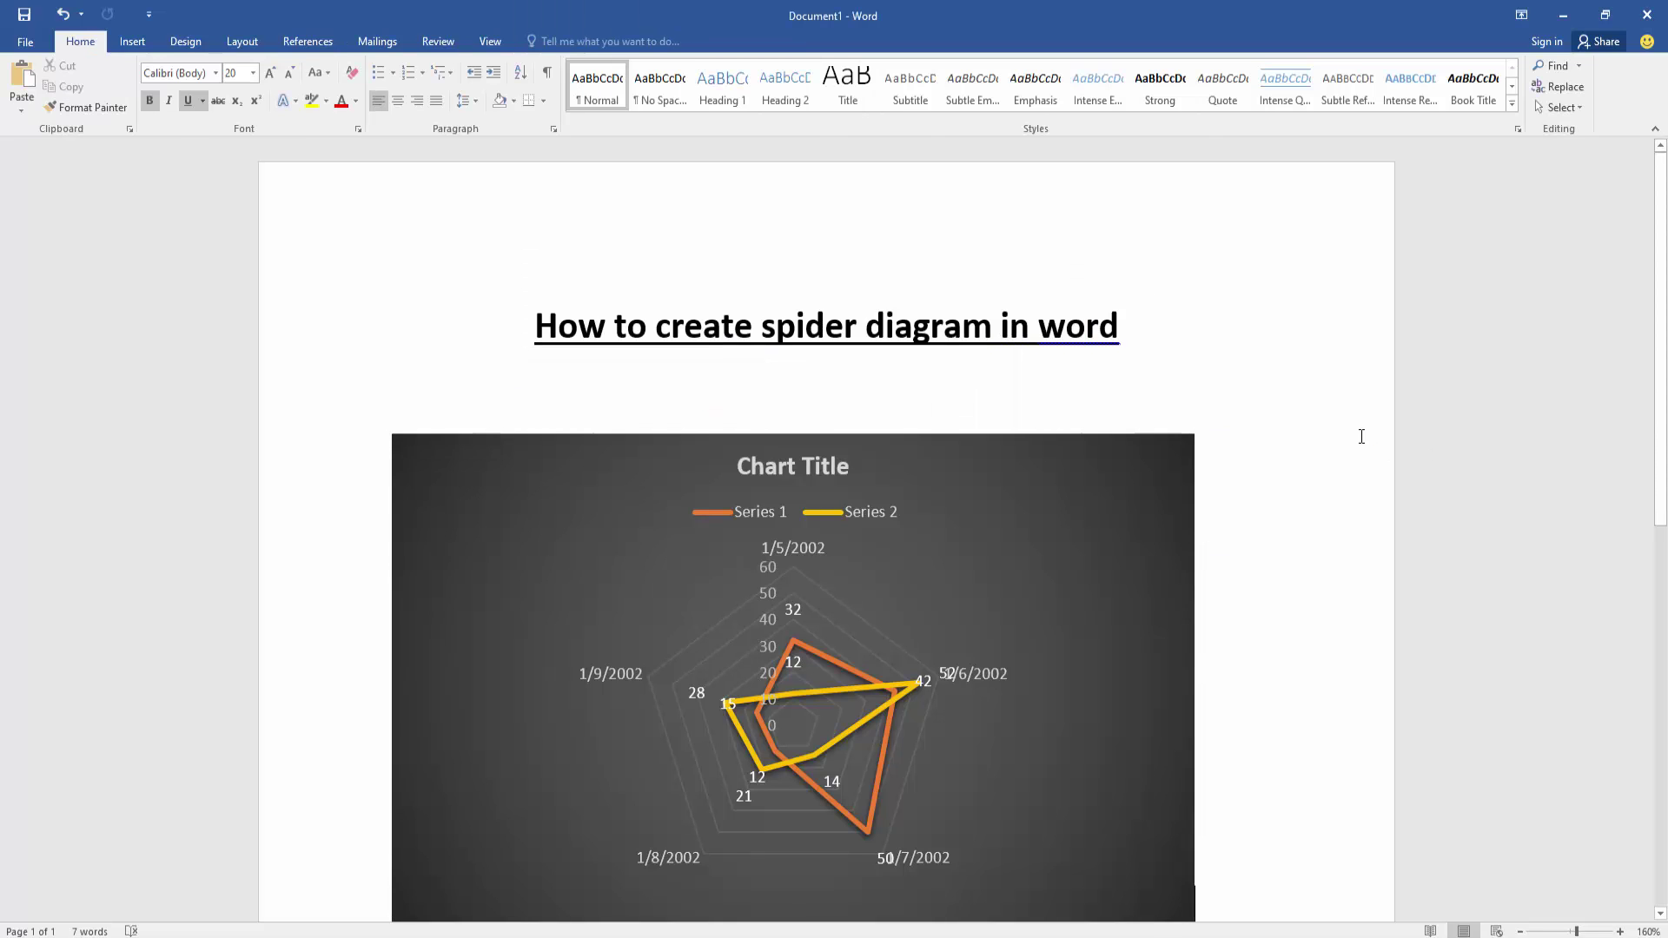